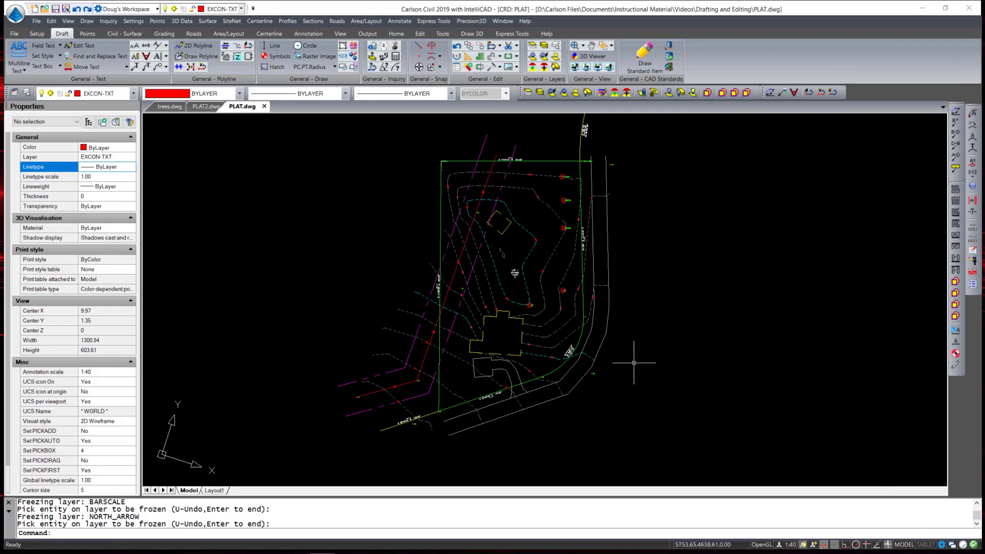
# Launch the Text Wizard from Draw > Text to open the Draw Text dialog.
pyautogui.click(87, 21)
pyautogui.moveTo(99, 104)
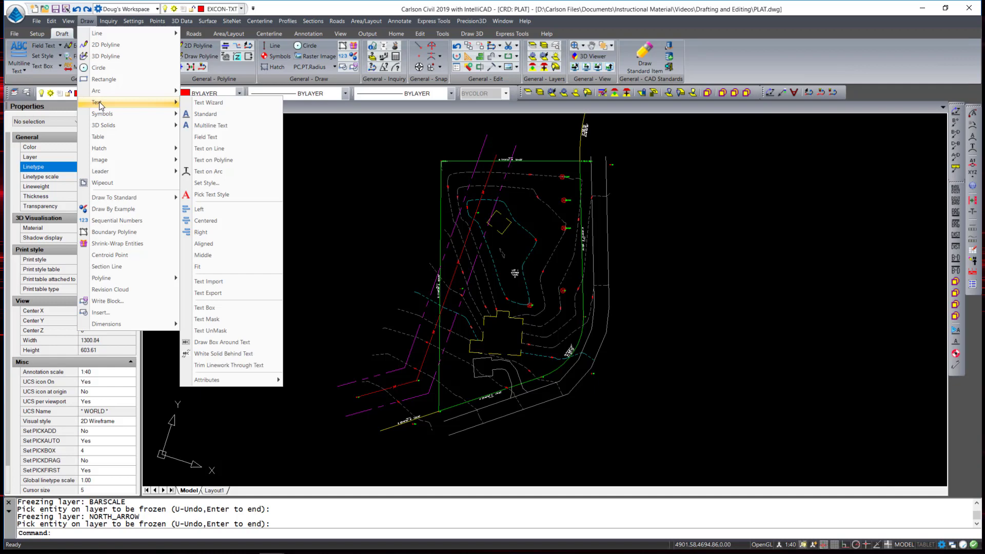
pyautogui.click(214, 103)
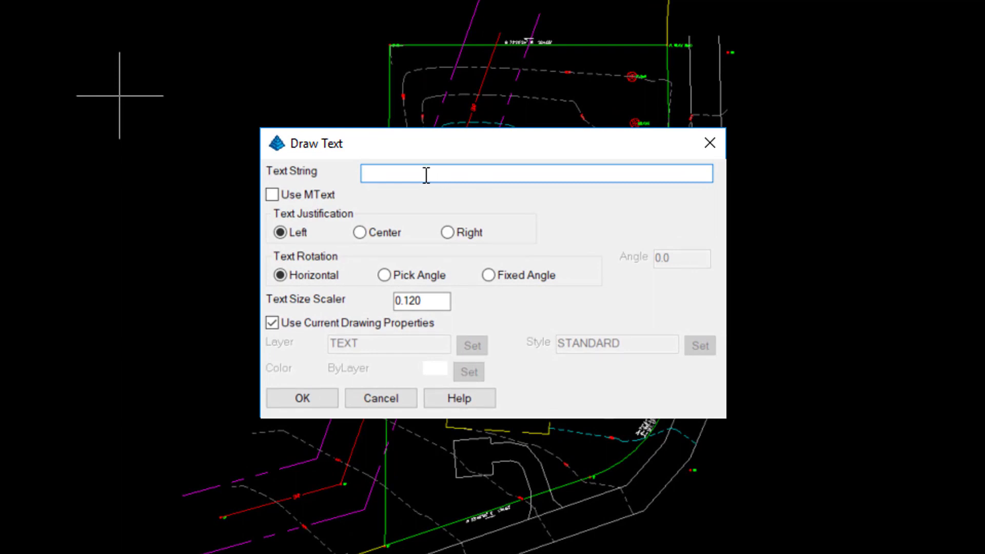
# Enter 'EXISTING HOUSE #165' as centre-justified MText with text size 0.10.
pyautogui.write('EXISTING HOUSE')
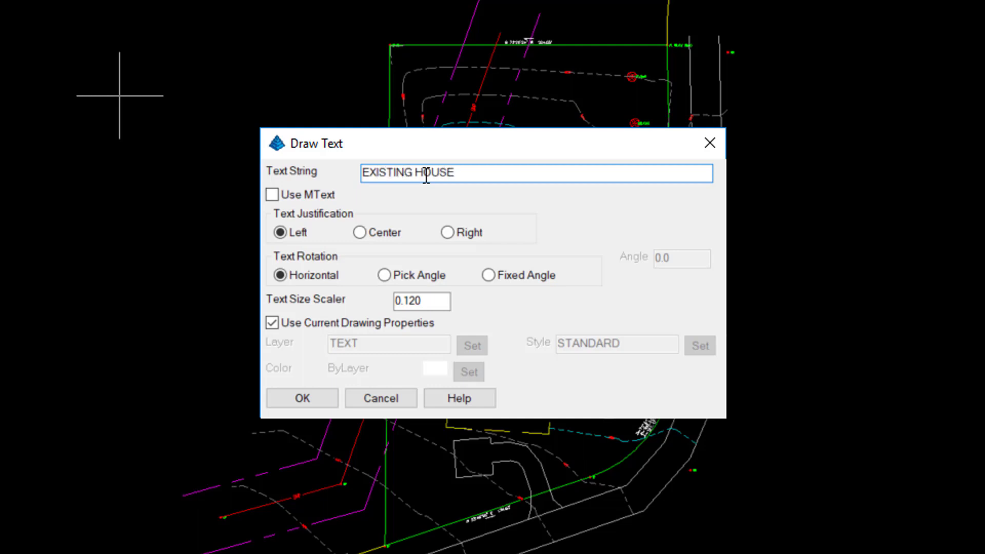
pyautogui.write(' #165')
pyautogui.moveTo(522, 149); pyautogui.dragTo(525, 141)
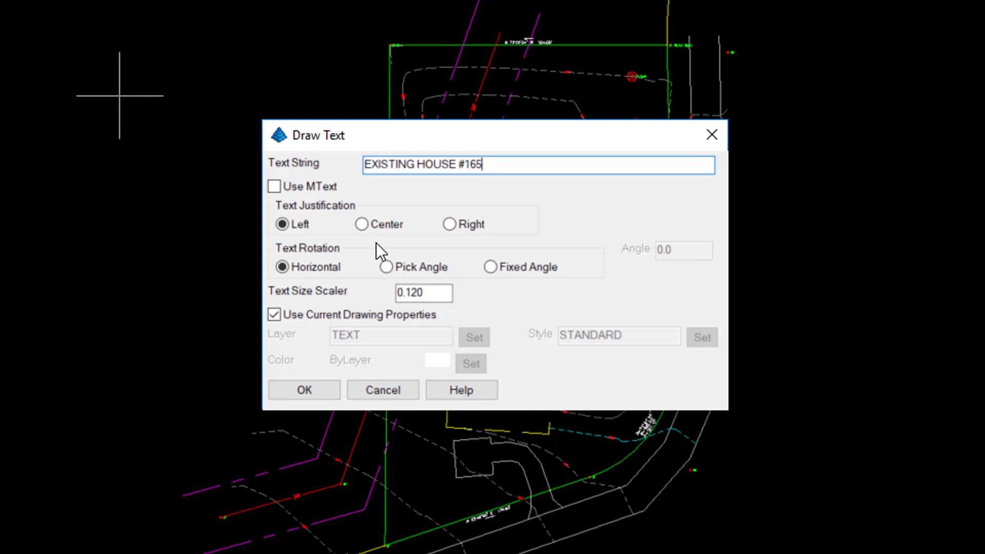
pyautogui.click(278, 187)
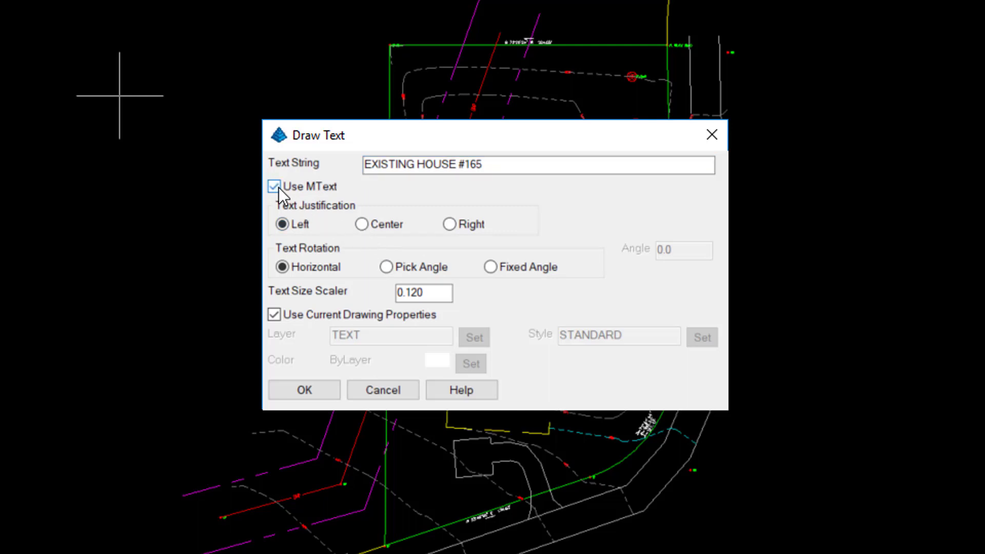
pyautogui.click(362, 225)
pyautogui.click(410, 292)
pyautogui.moveTo(413, 293); pyautogui.dragTo(440, 290)
pyautogui.write('0')
# Turn off current drawing properties and assign the label to layer EX-BLD-TXT.
pyautogui.click(275, 317)
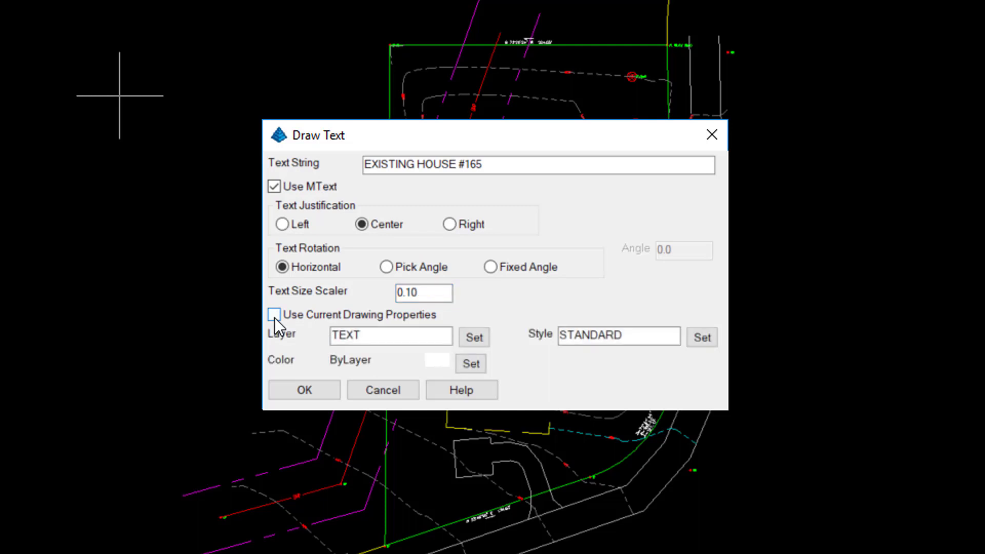
pyautogui.click(473, 338)
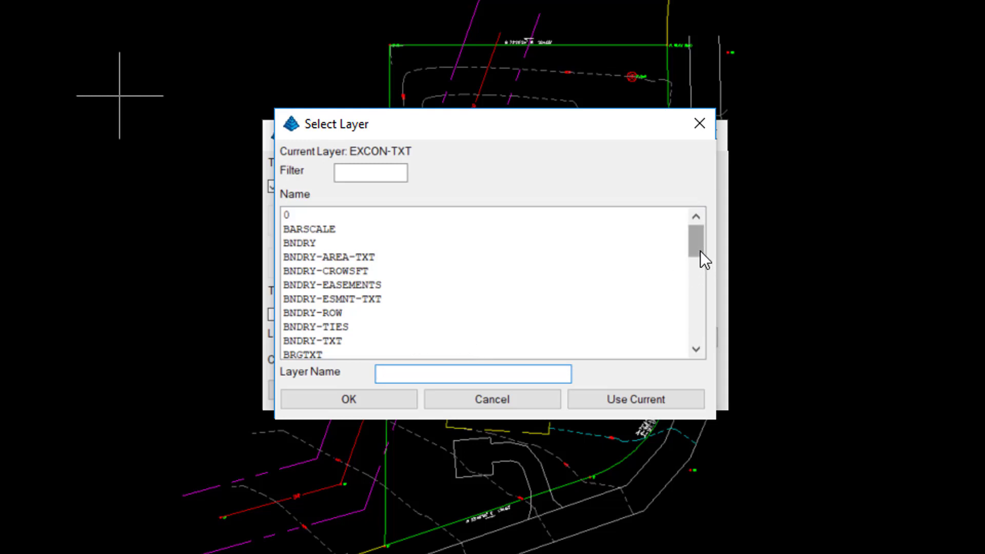
pyautogui.moveTo(700, 252); pyautogui.dragTo(696, 281)
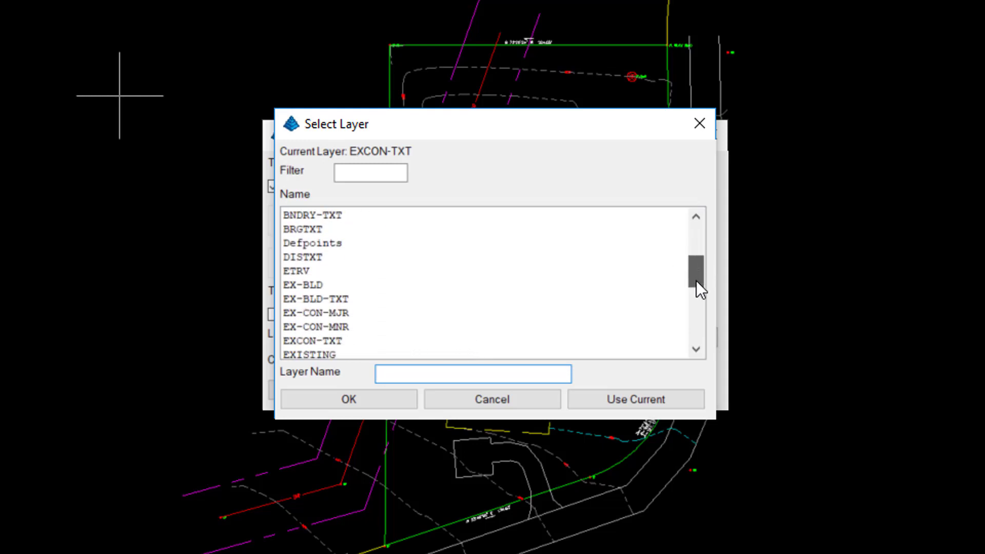
pyautogui.click(328, 300)
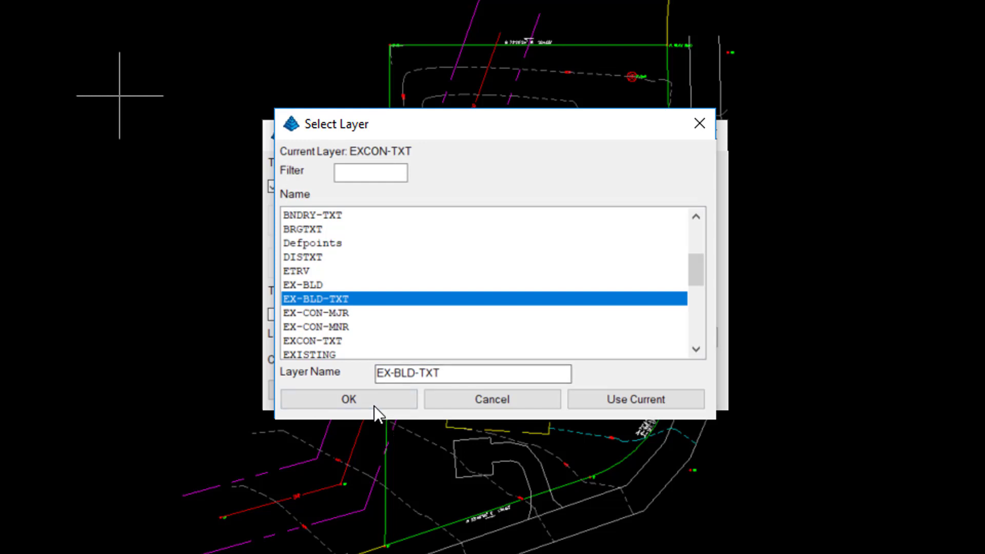
pyautogui.click(370, 405)
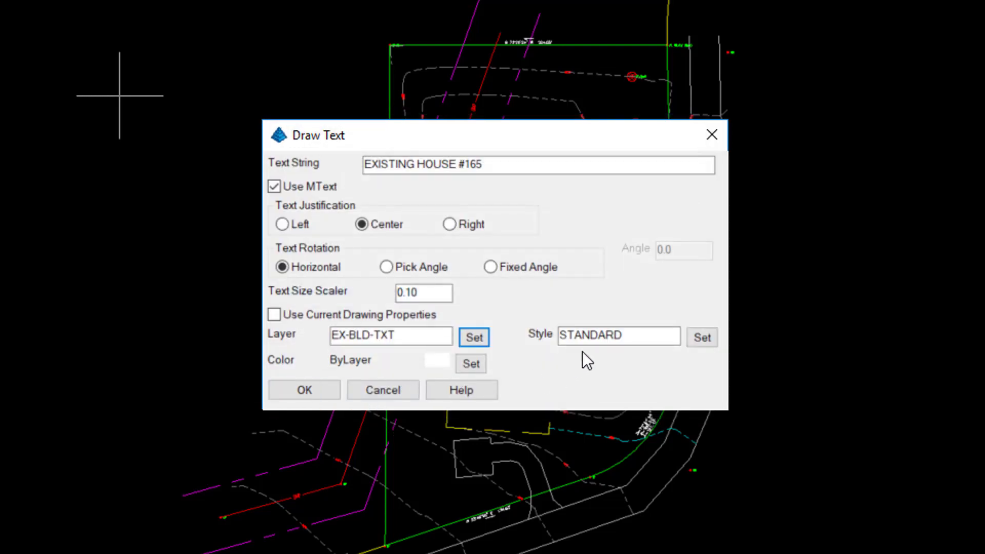
# Confirm the settings and drop the EXISTING HOUSE #165 label at the centre of the house footprint.
pyautogui.click(305, 390)
pyautogui.scroll(7, 511, 389)
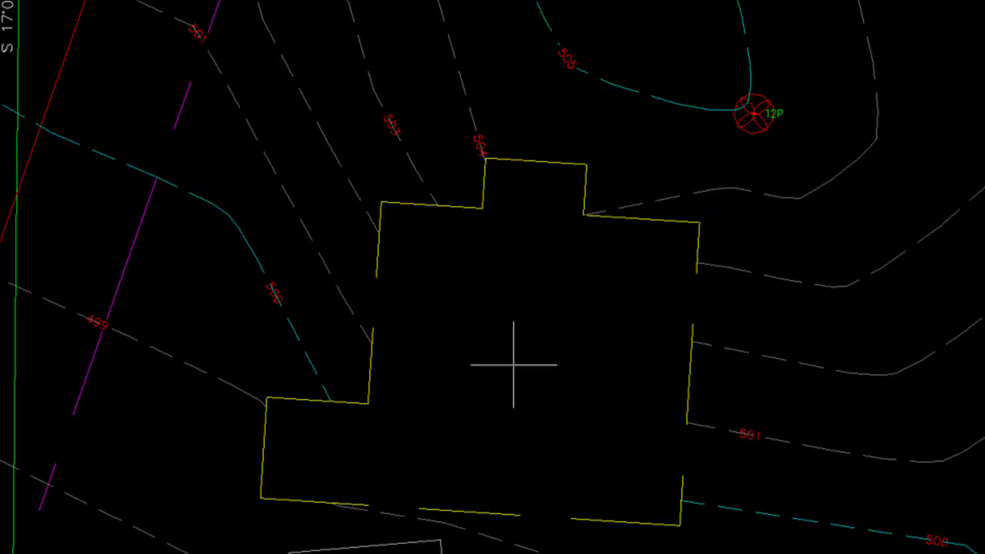
pyautogui.click(517, 363)
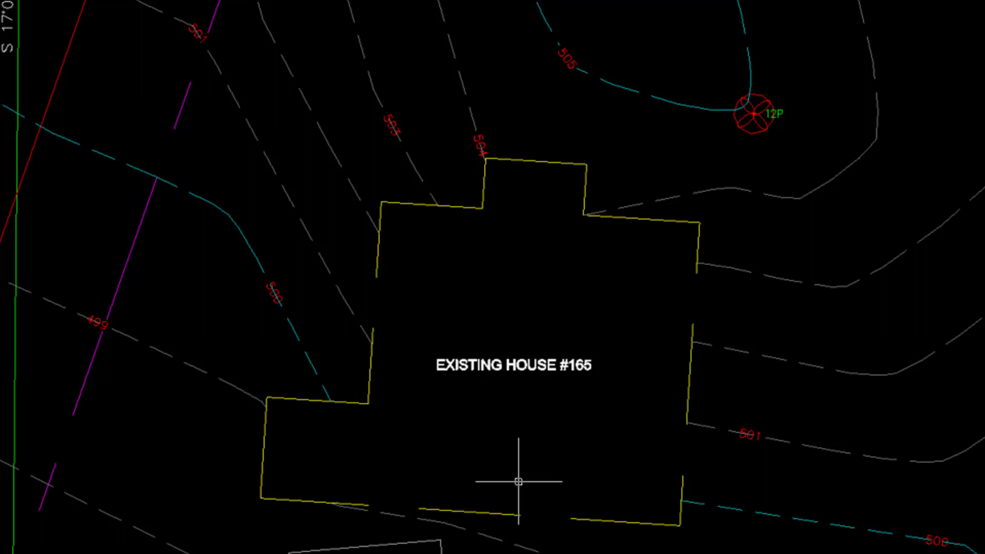
pyautogui.scroll(-2, 518, 481)
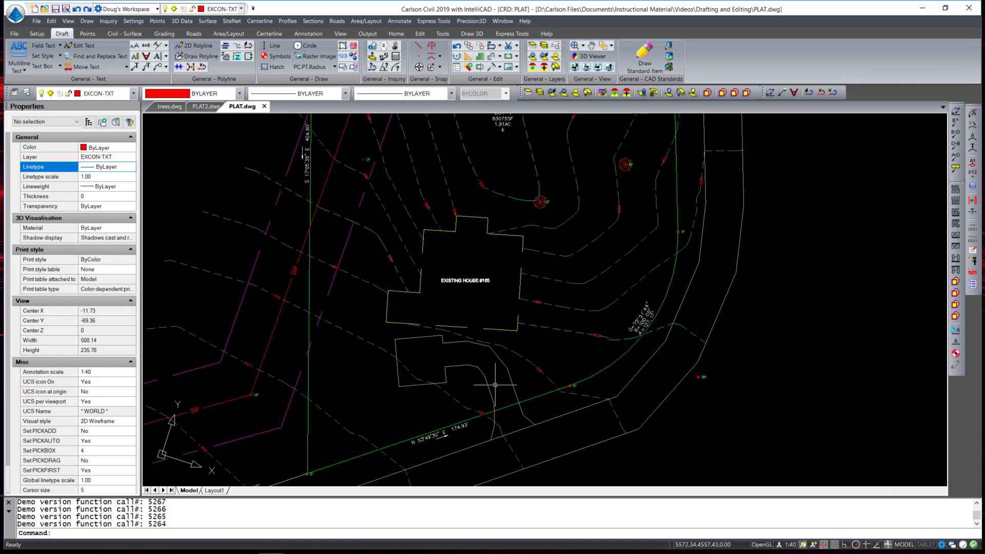
# Start Text on Polyline and enter the string 'EXISTING DRIVEWAY'.
pyautogui.click(87, 21)
pyautogui.moveTo(130, 102)
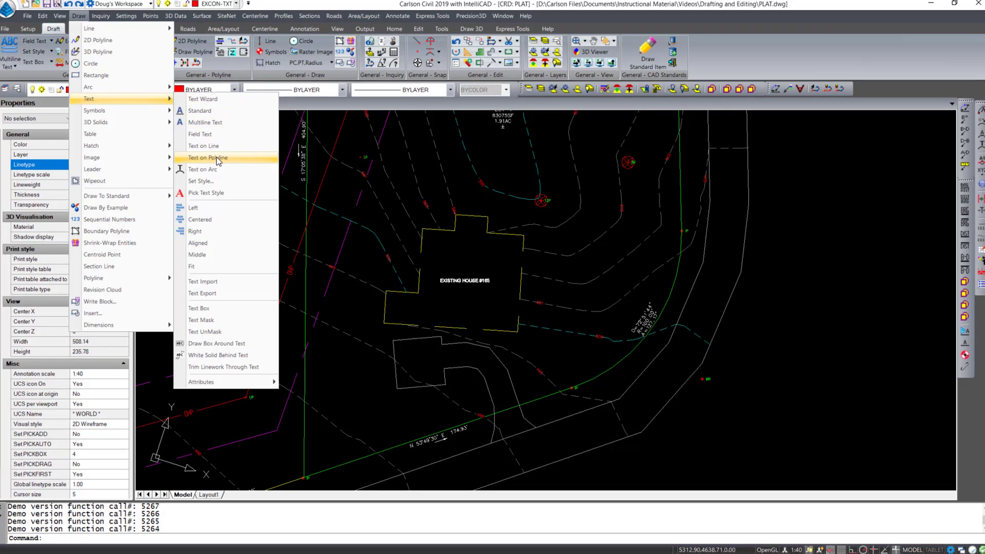
pyautogui.click(222, 159)
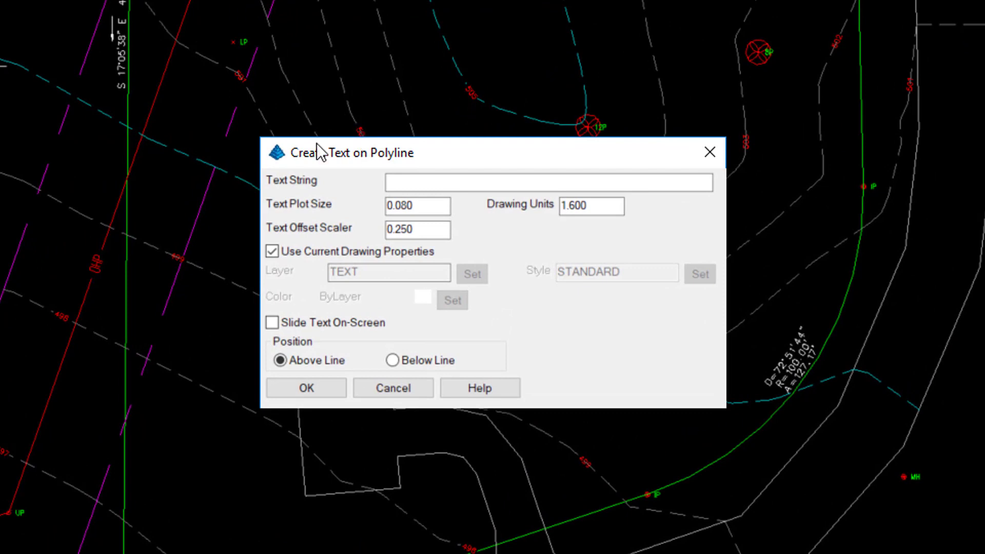
pyautogui.click(414, 184)
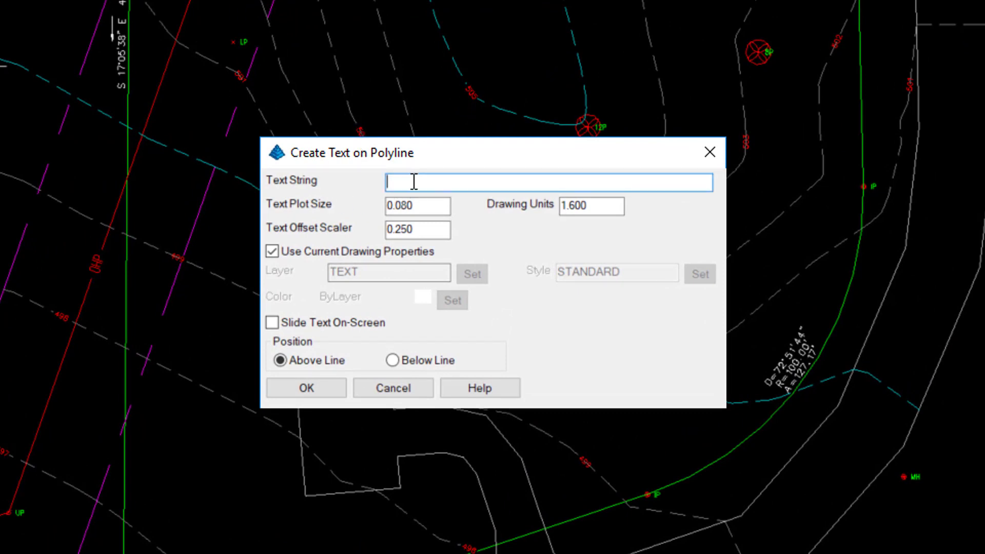
pyautogui.write('EXISTING DRIVEWAY')
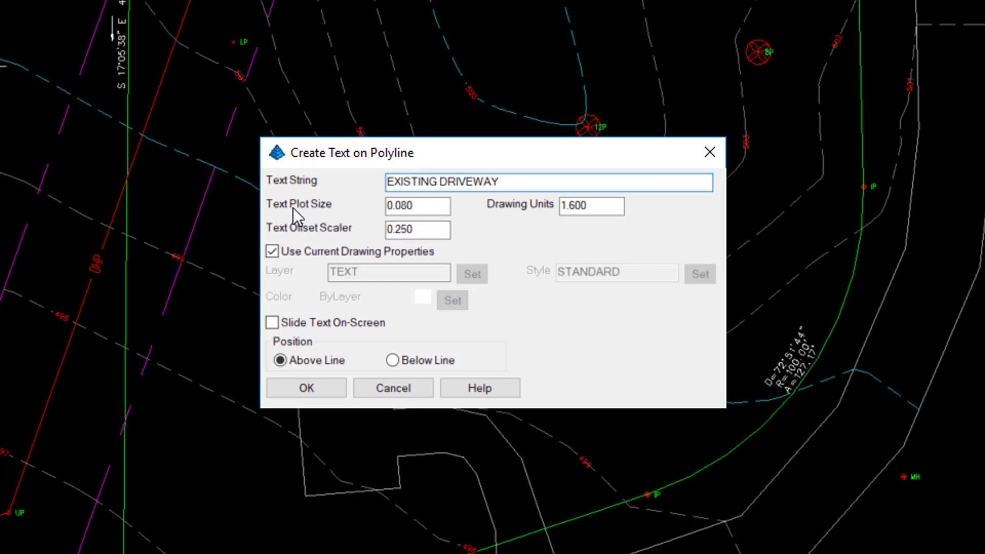
pyautogui.click(420, 210)
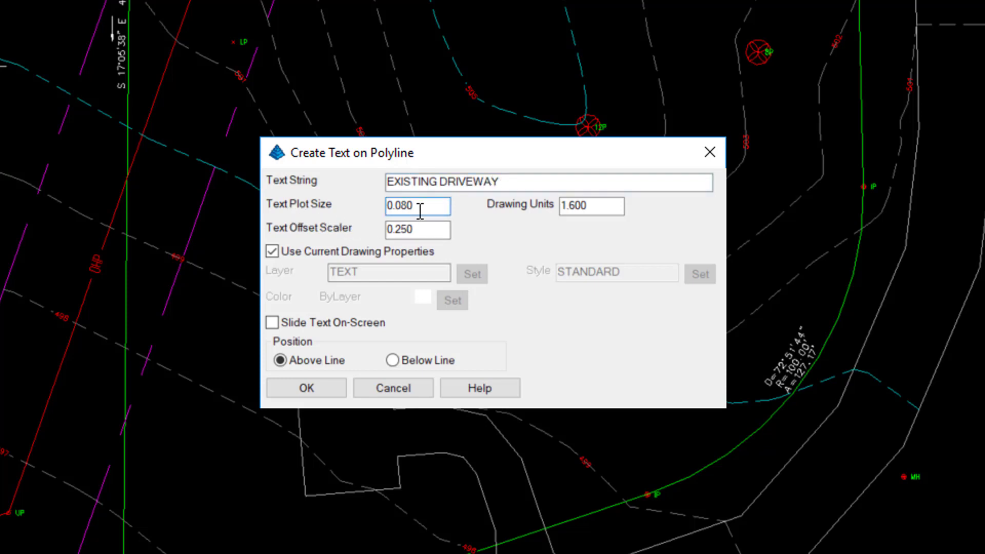
# Put the driveway label on layer EXISTING with Slide Text On-Screen enabled, and confirm.
pyautogui.click(283, 252)
pyautogui.click(472, 274)
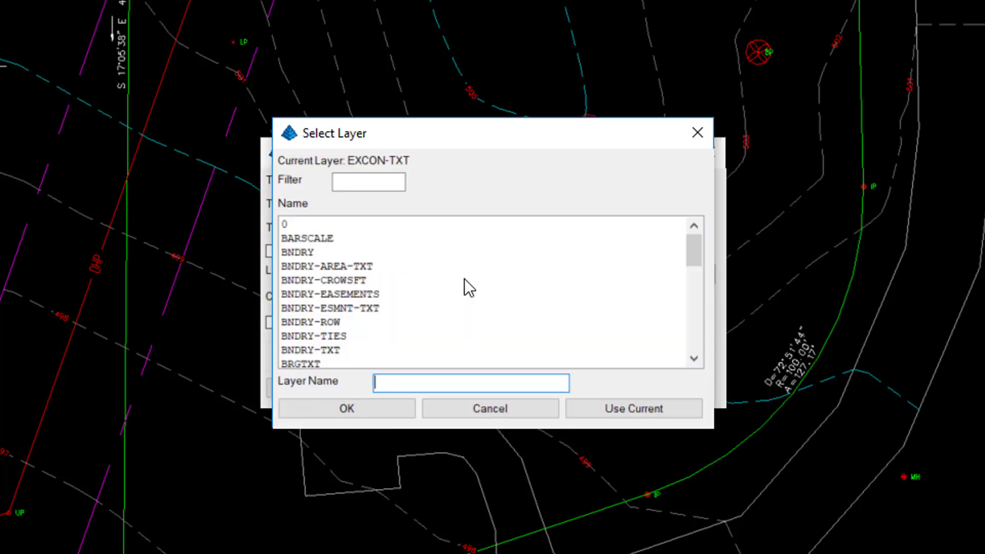
pyautogui.scroll(-5, 390, 287)
pyautogui.click(310, 252)
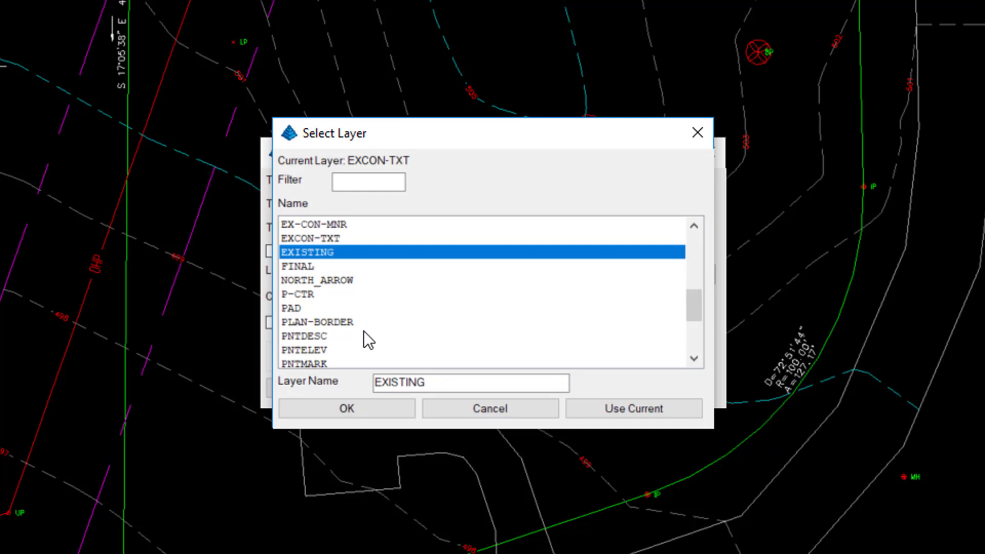
pyautogui.scroll(1, 365, 330)
pyautogui.scroll(1, 365, 331)
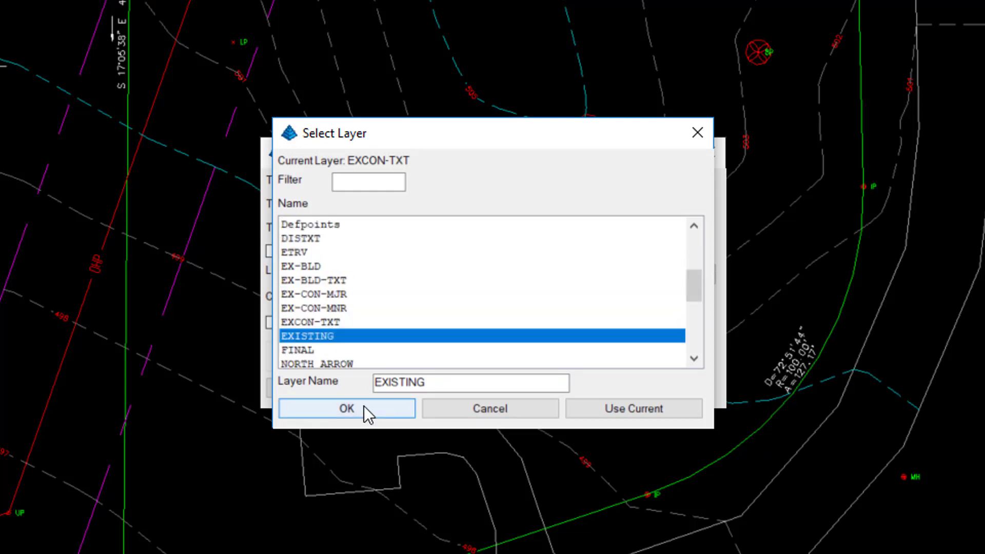
pyautogui.click(364, 408)
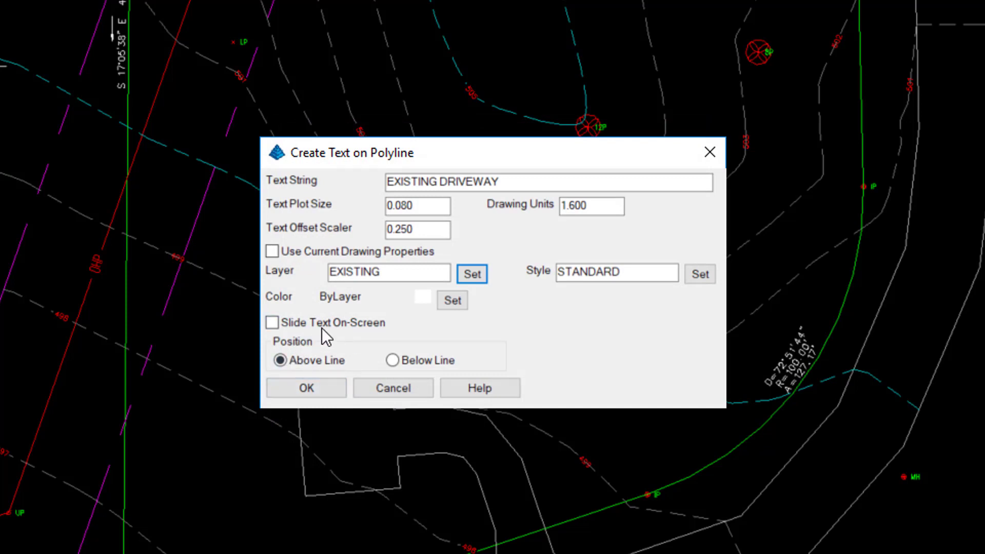
pyautogui.click(281, 324)
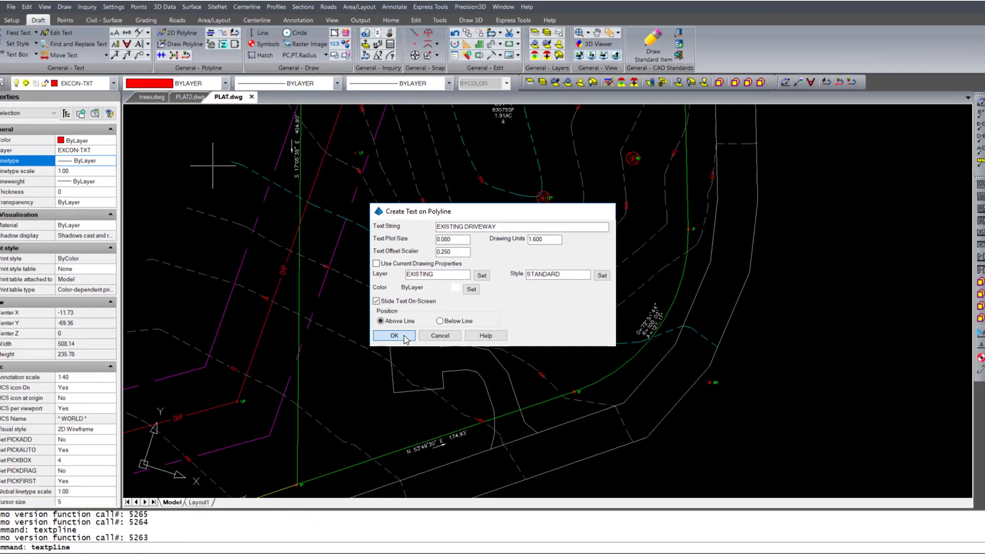
pyautogui.click(405, 337)
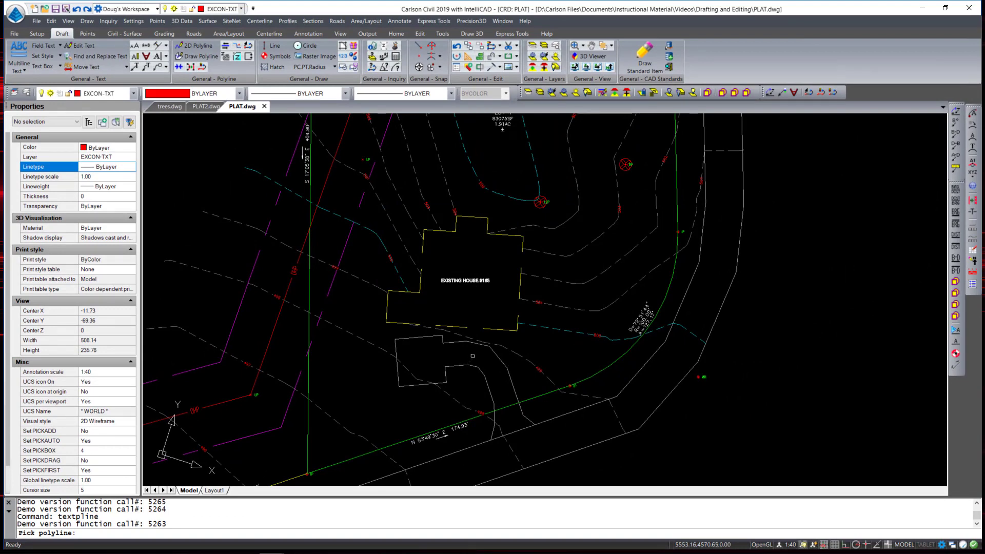
# Attach EXISTING DRIVEWAY to the driveway polyline and fix its position along it.
pyautogui.click(469, 363)
pyautogui.scroll(5, 470, 373)
pyautogui.scroll(2, 470, 373)
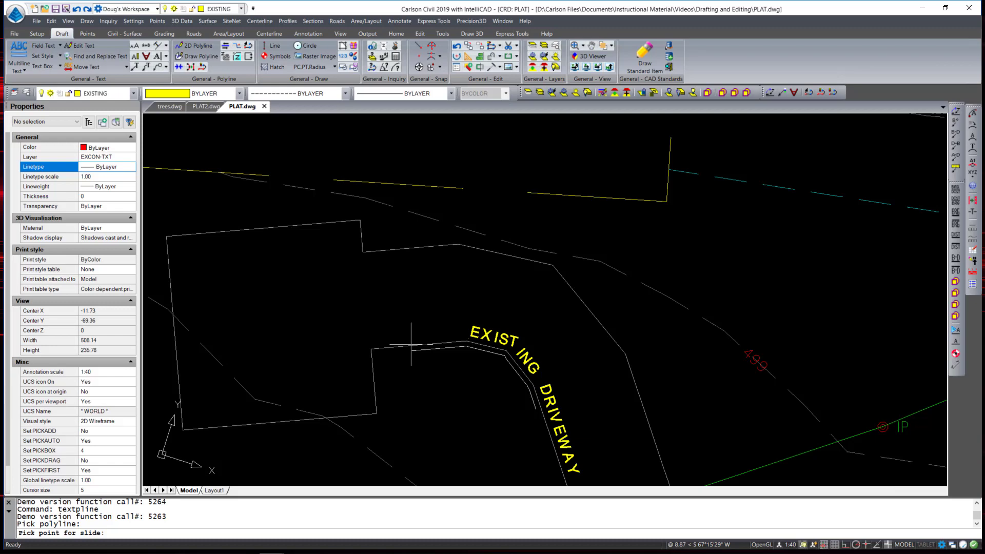
pyautogui.scroll(-2, 410, 344)
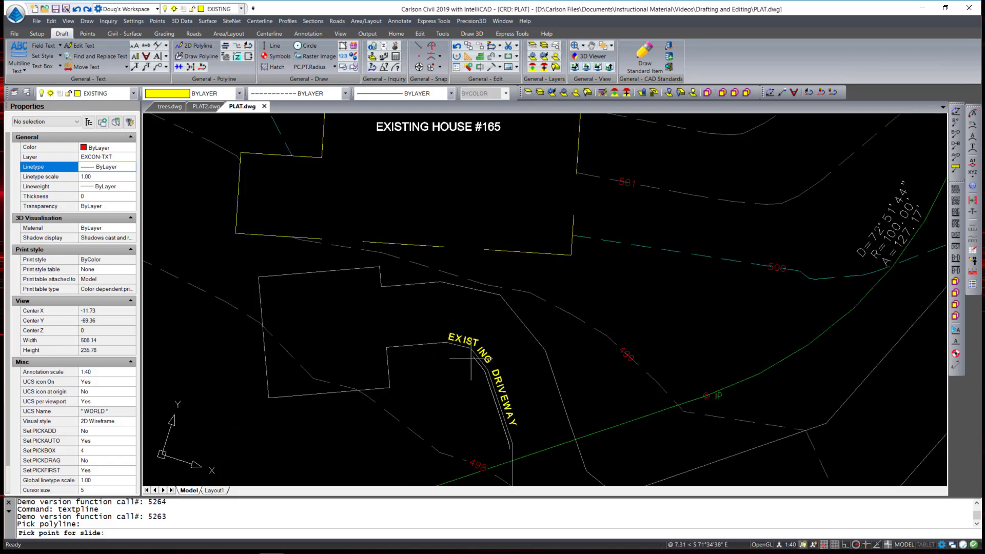
pyautogui.click(469, 356)
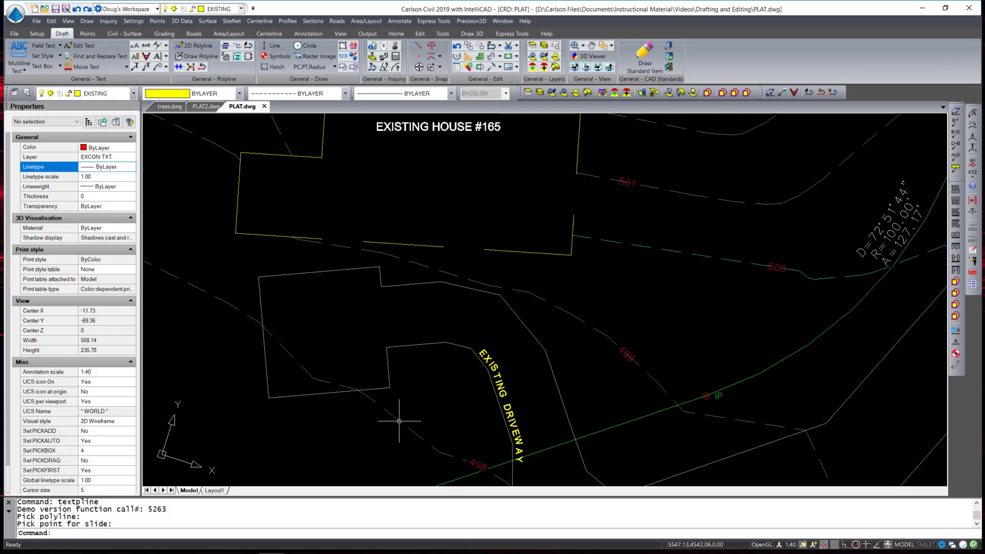
pyautogui.scroll(-3, 399, 421)
pyautogui.scroll(-3, 466, 366)
# Repeat the command with text 'EXISTING ROADWAY' and slide it along the road edge line.
pyautogui.press('Return')
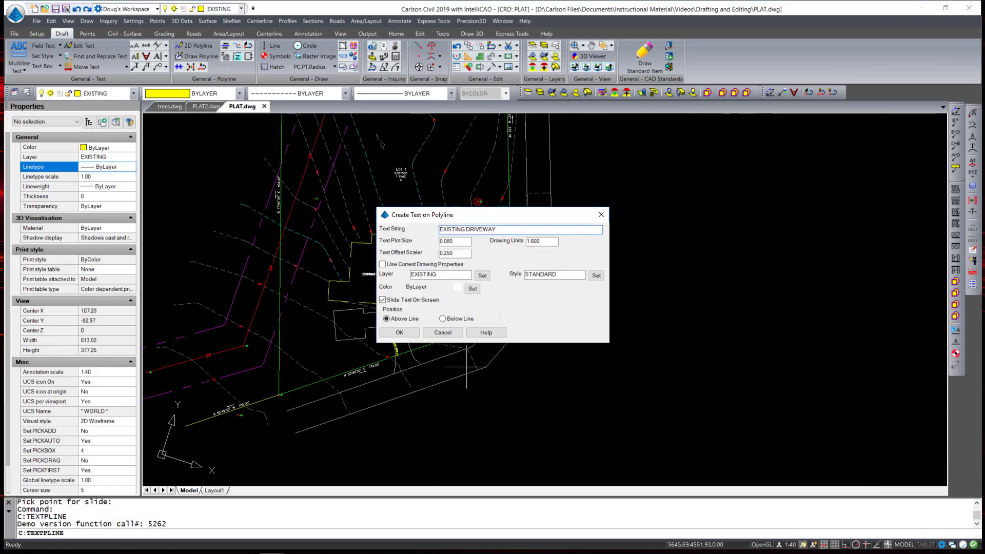
pyautogui.hotkey('ctrl', 'shift', 'Left')
pyautogui.write('ROADWAY')
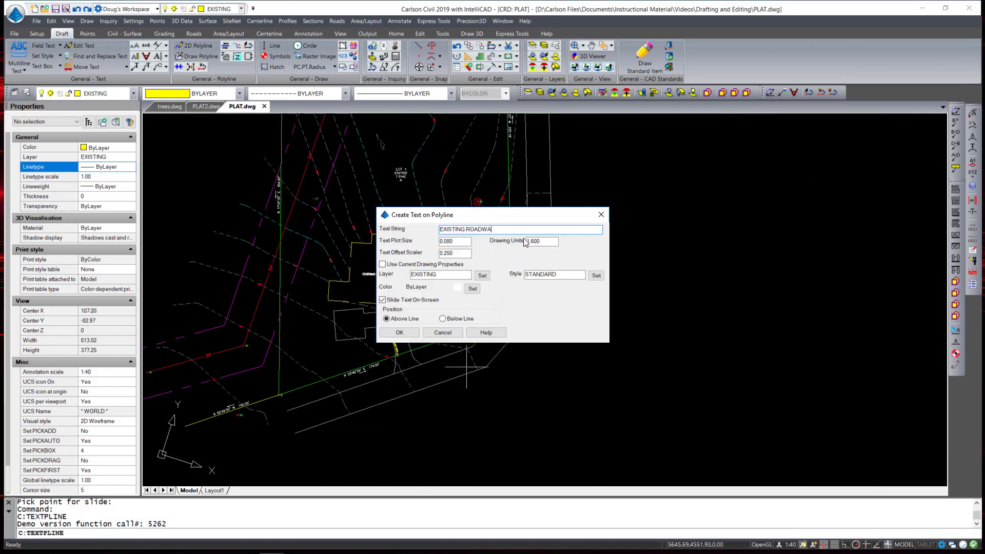
pyautogui.click(401, 333)
pyautogui.scroll(3, 511, 331)
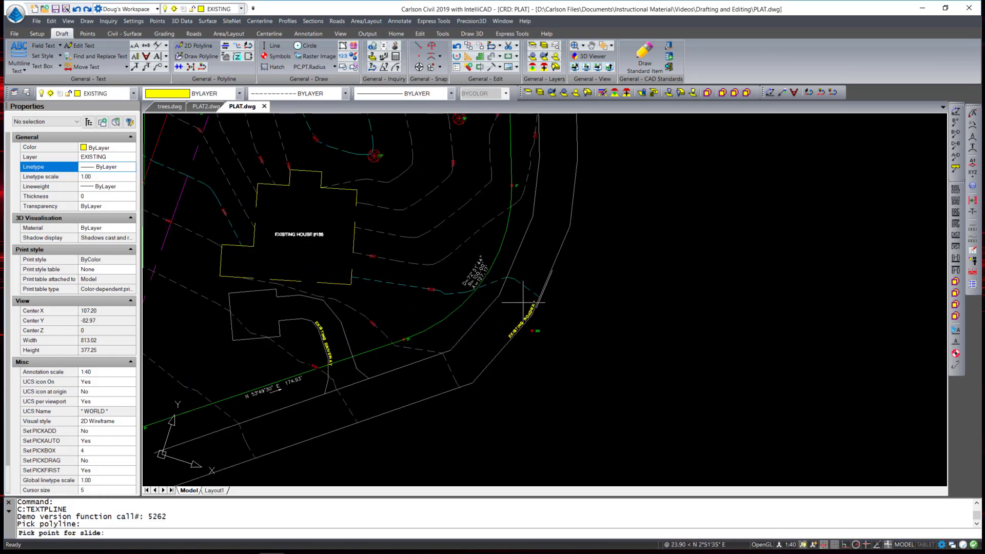
pyautogui.click(493, 359)
pyautogui.scroll(5, 518, 359)
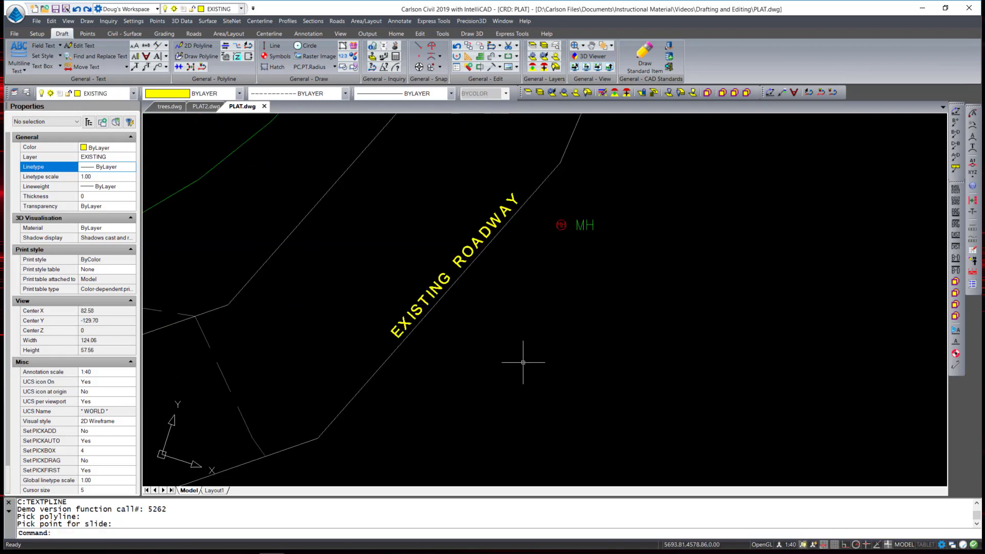
pyautogui.scroll(-5, 523, 362)
pyautogui.scroll(3, 517, 328)
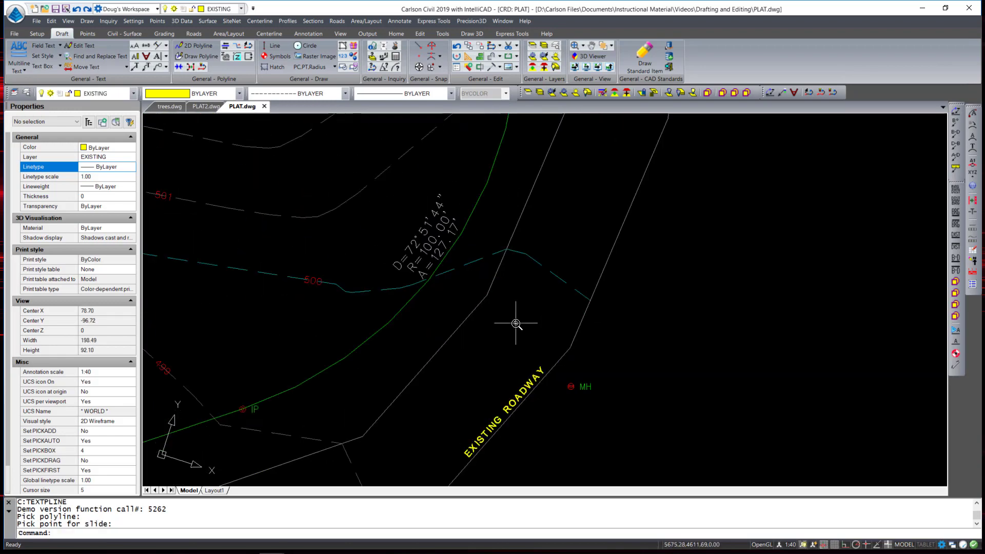
pyautogui.scroll(-2, 351, 378)
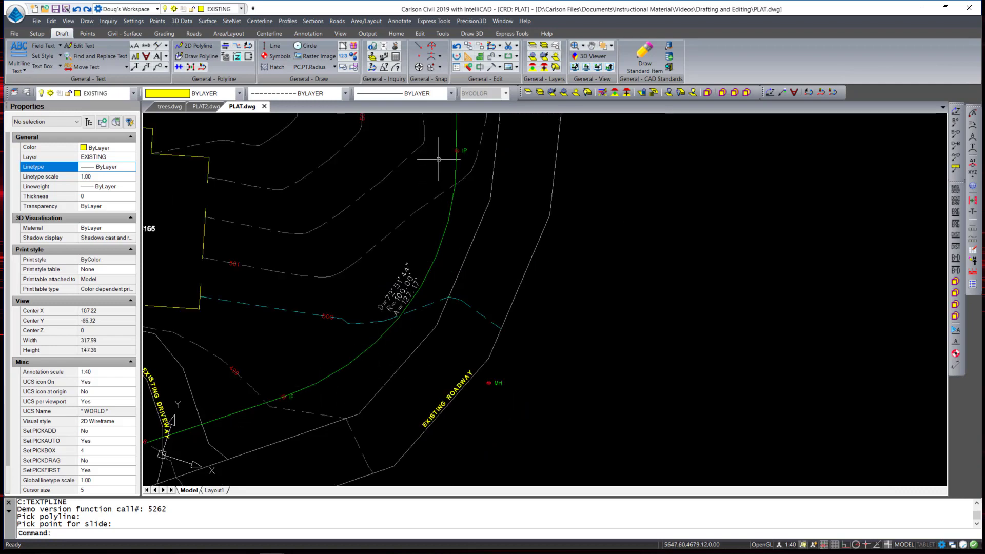
# Start Text on Arc with the string 'EXISTING LAYOUT' at 0.12 plot size.
pyautogui.click(89, 21)
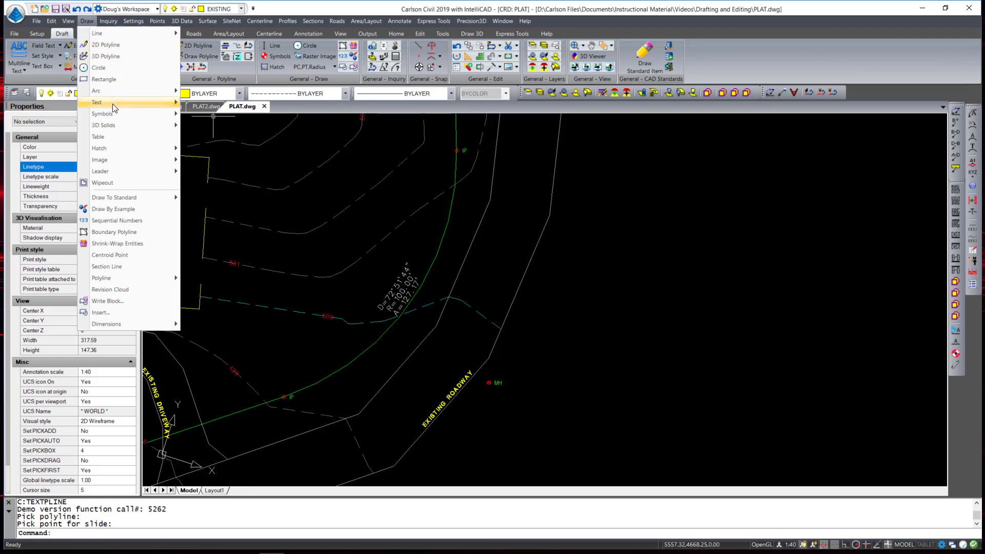
pyautogui.moveTo(114, 106)
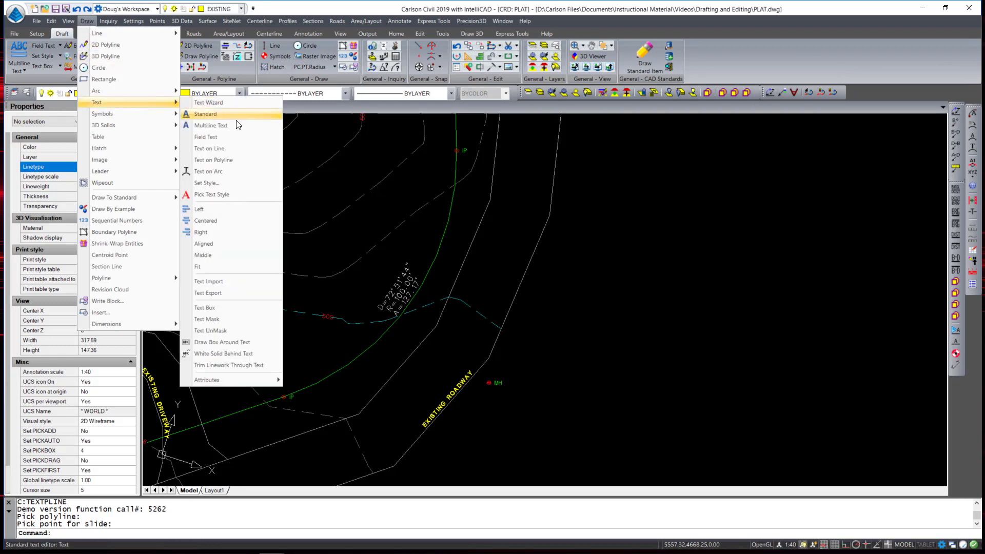
pyautogui.click(218, 173)
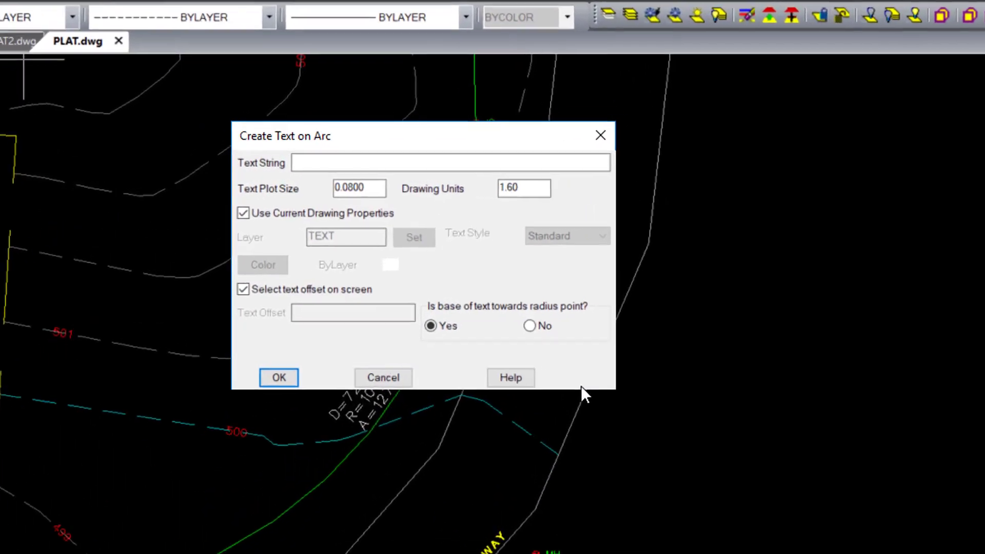
pyautogui.click(324, 161)
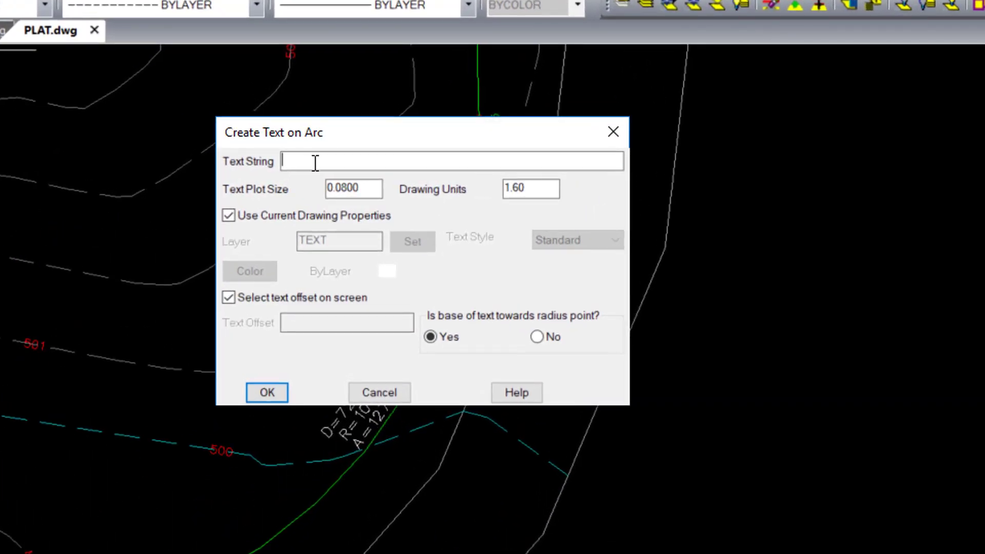
pyautogui.write('EXISTING LAYOUT')
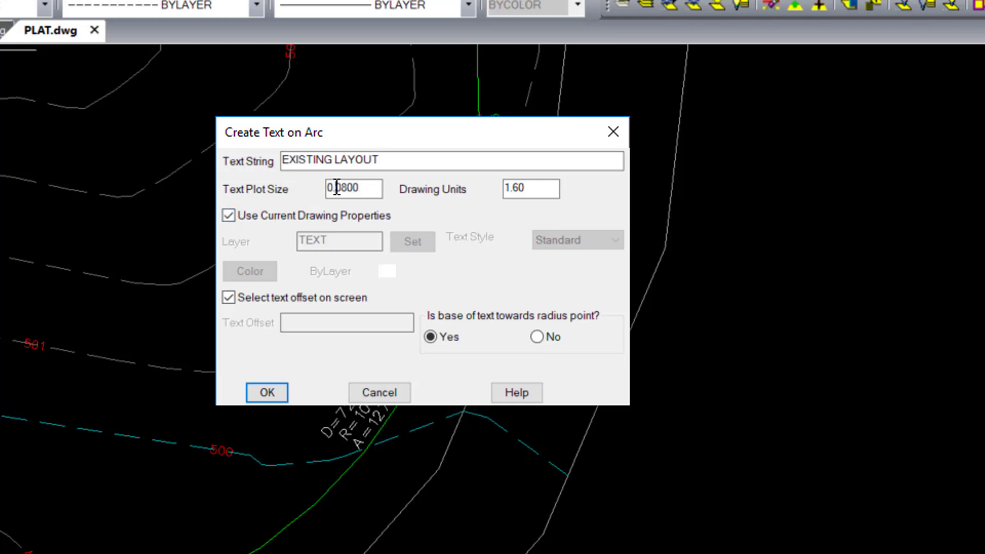
pyautogui.moveTo(335, 188); pyautogui.dragTo(370, 187)
pyautogui.write('12')
# Assign the arc text to layer BNDRY-TXT, set base away from radius, and confirm.
pyautogui.click(229, 216)
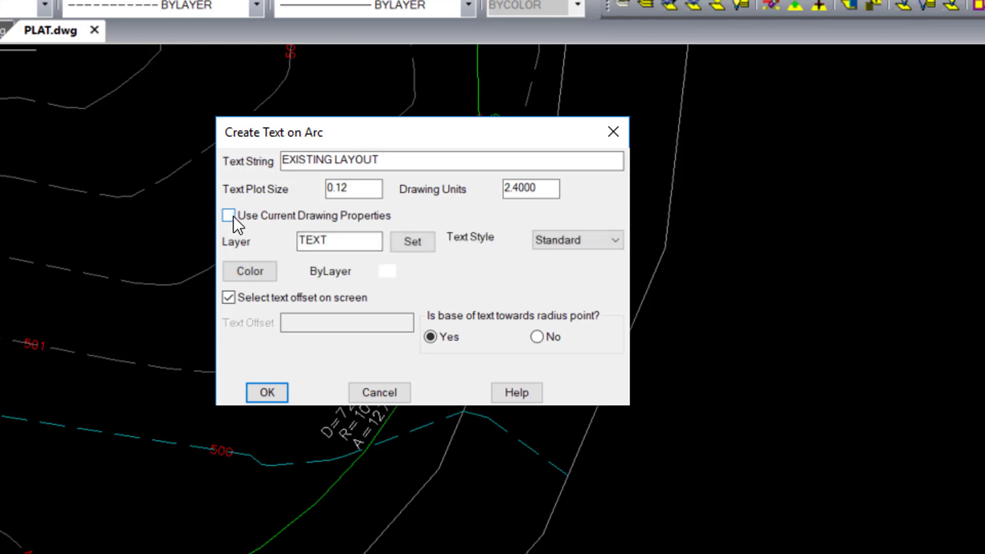
pyautogui.click(405, 241)
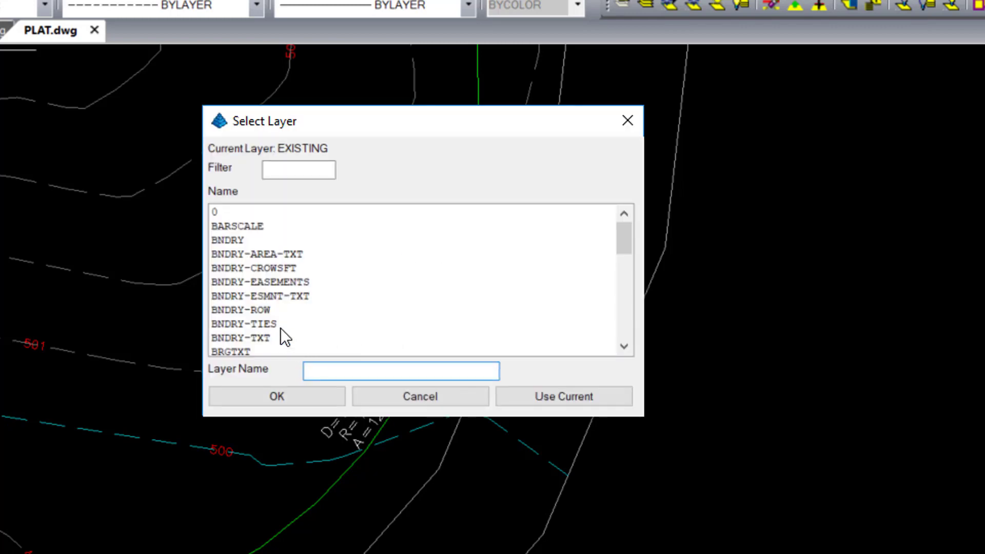
pyautogui.click(263, 336)
pyautogui.click(295, 395)
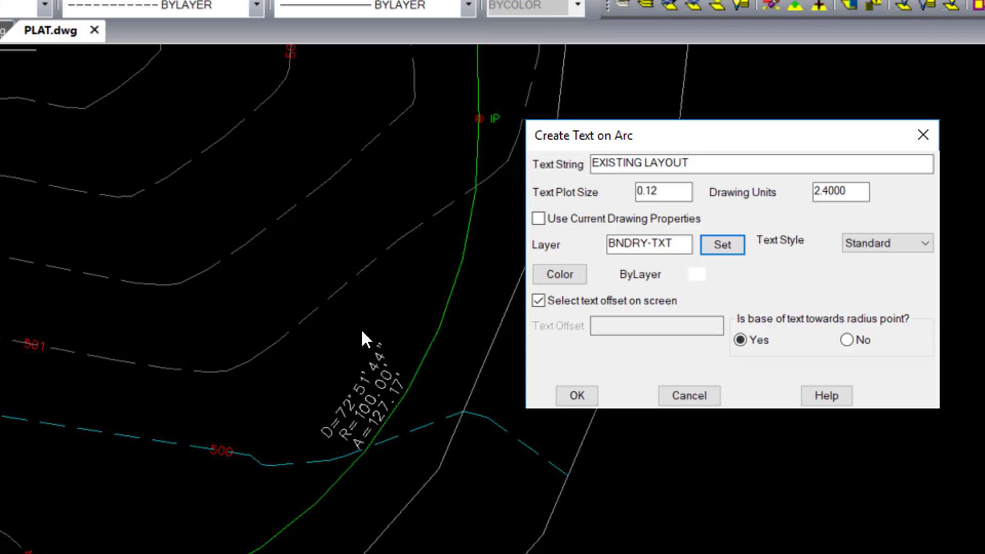
pyautogui.click(849, 341)
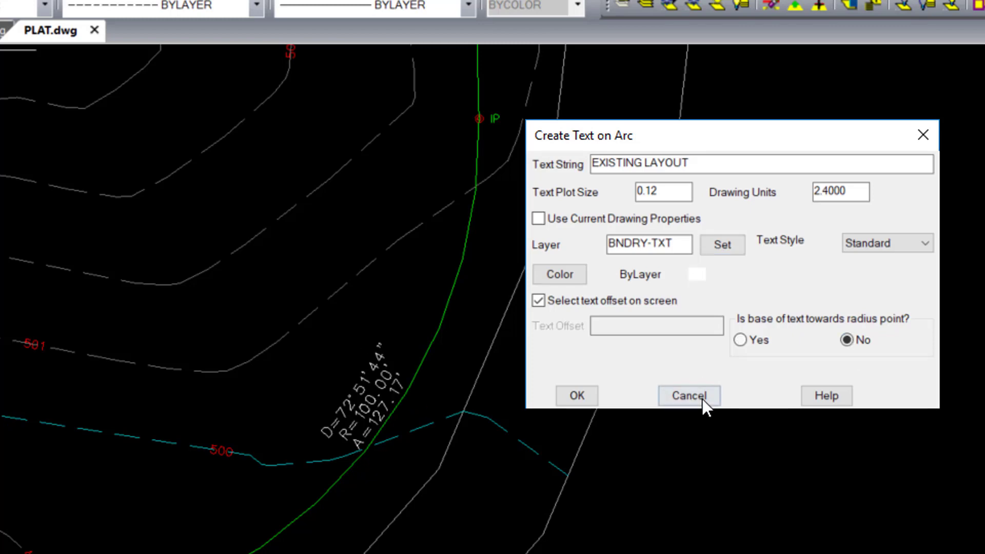
pyautogui.click(580, 398)
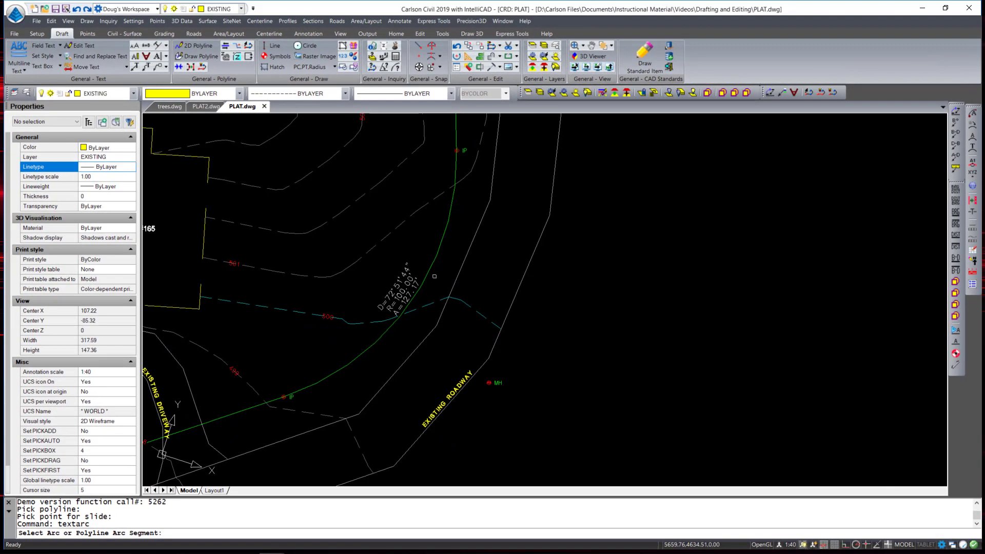
# Select the green right-of-way arc, set the offset, and place EXISTING LAYOUT along it.
pyautogui.click(428, 272)
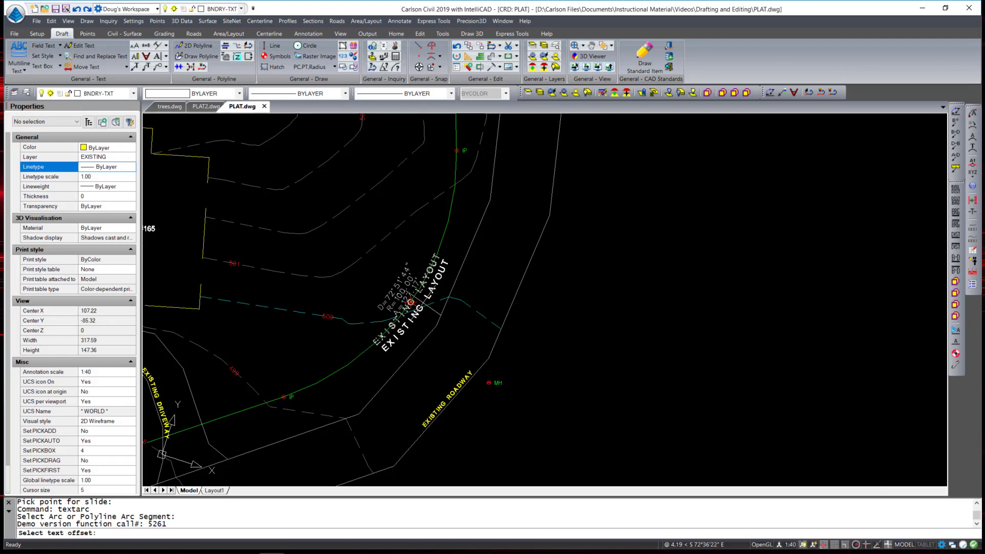
pyautogui.click(410, 301)
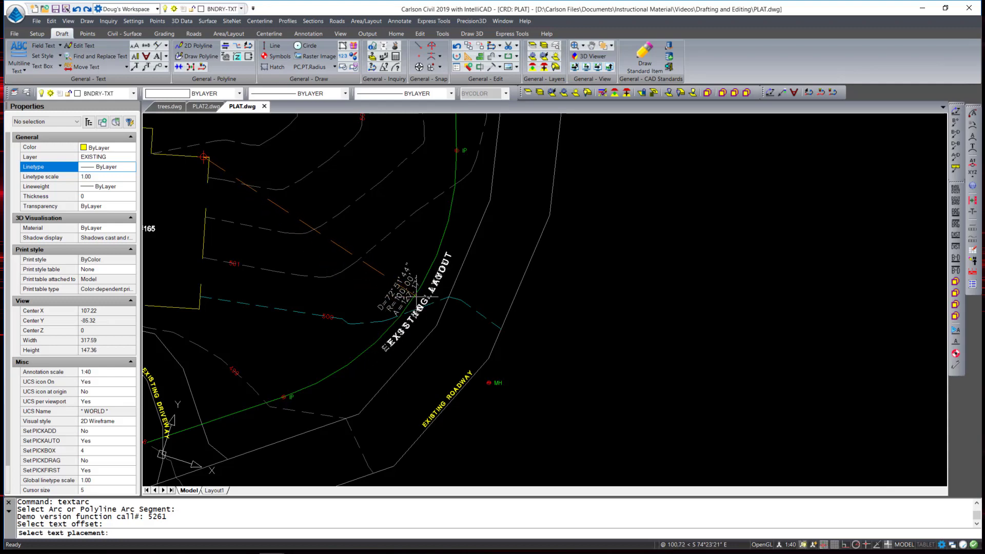
pyautogui.click(416, 299)
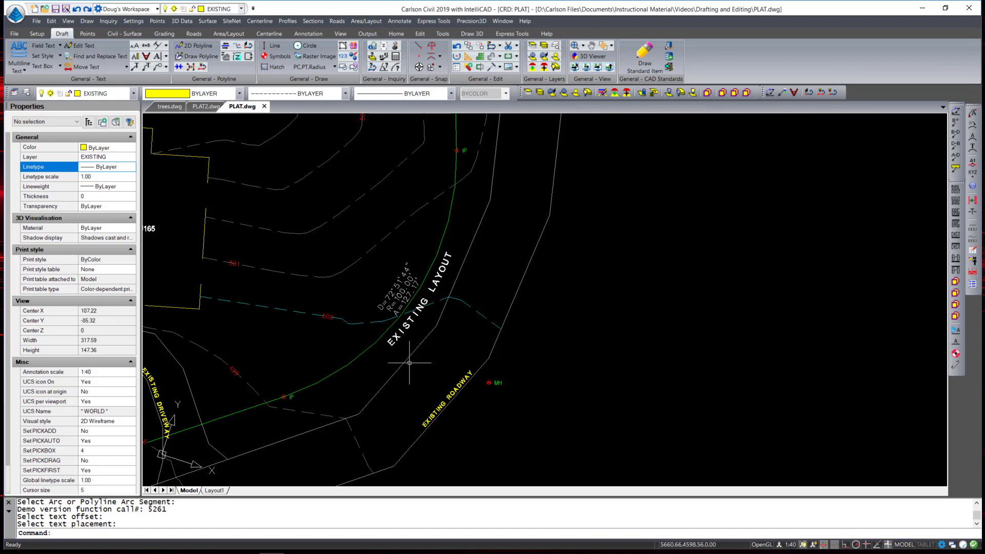
# Edit the arc text to append ' (PUBLIC RIGHT OF WAY)' after EXISTING LAYOUT.
pyautogui.click(420, 311)
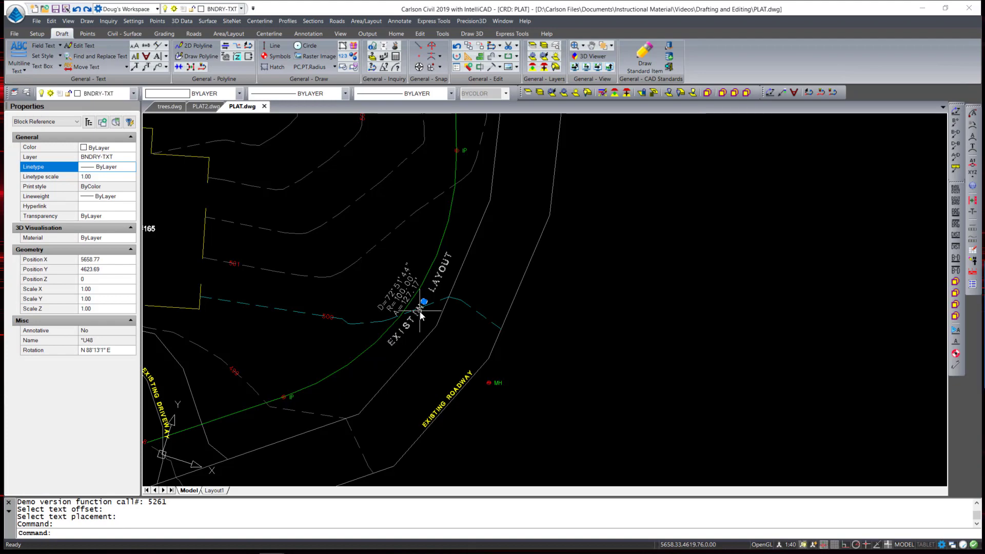
pyautogui.doubleClick(420, 310)
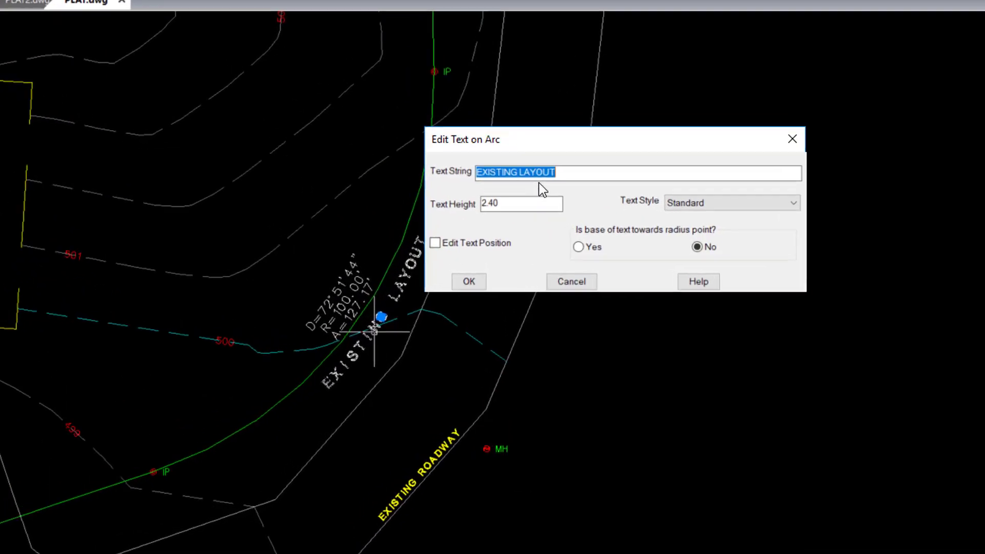
pyautogui.click(538, 181)
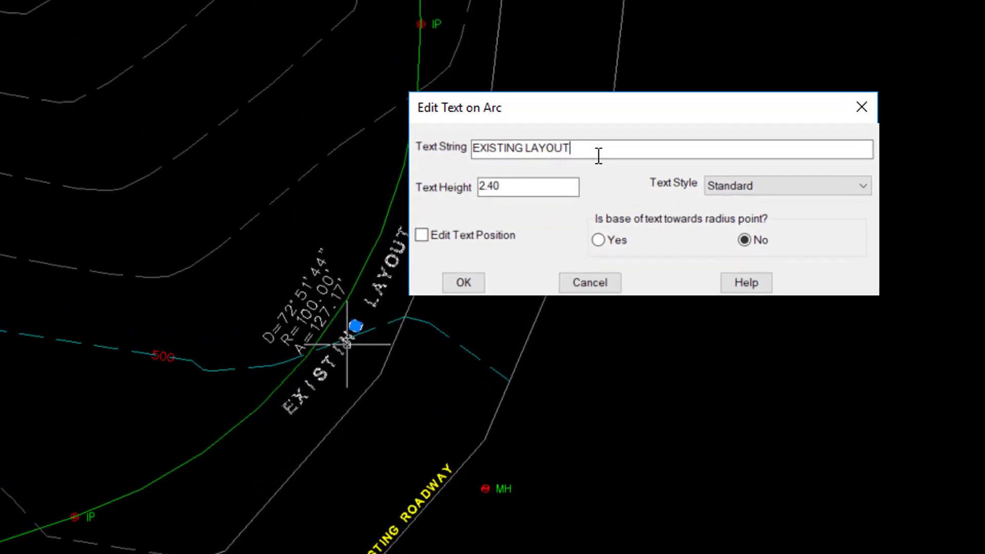
pyautogui.write('(PUBLIC RIGHT OF WAY)')
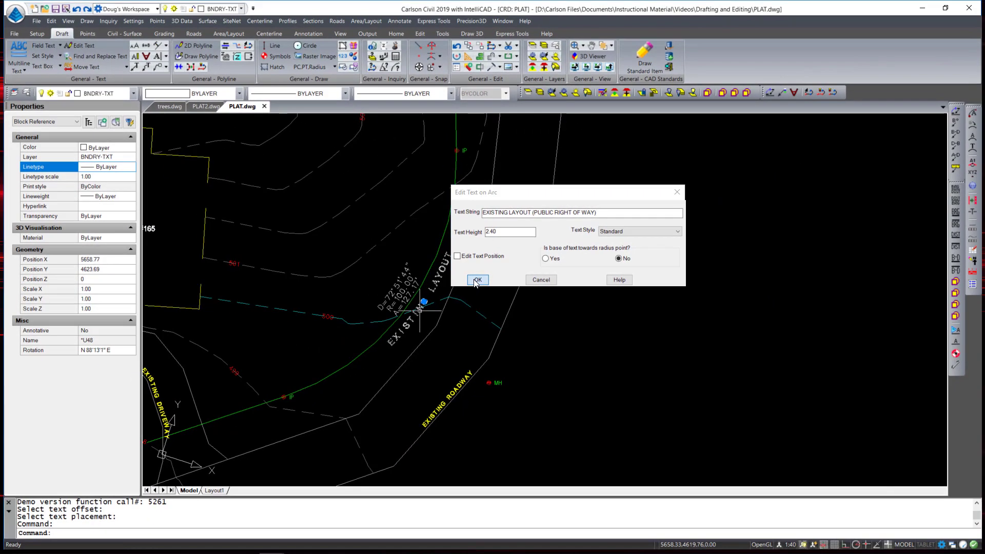
pyautogui.click(474, 280)
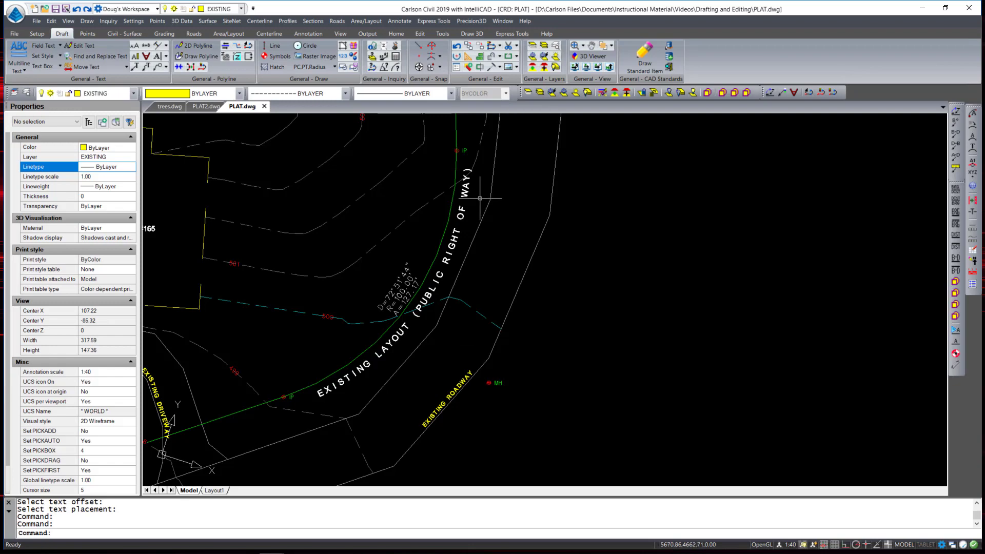
# Pan and zoom to frame the benchmark note ELEV.=504.43 below the oak tree.
pyautogui.scroll(-2, 578, 314)
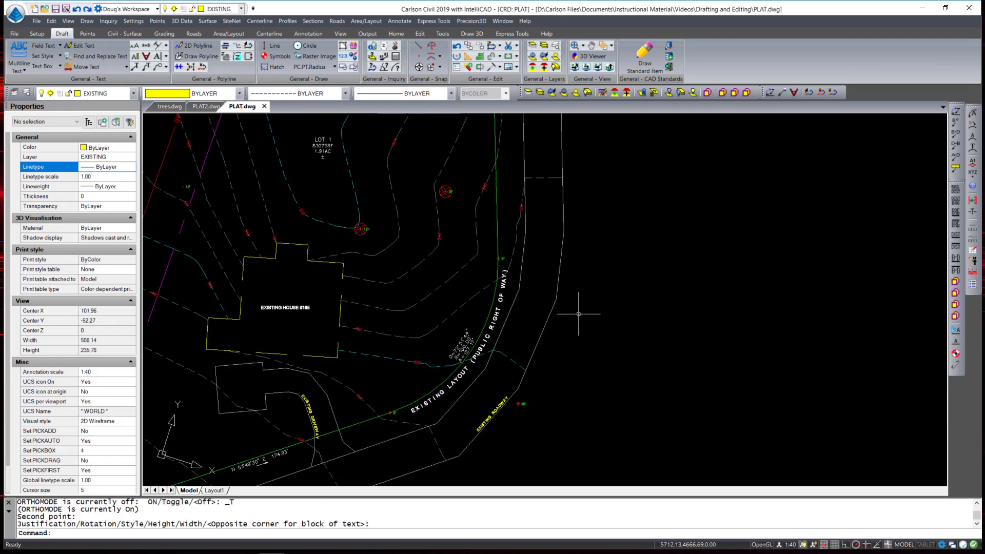
pyautogui.scroll(-2, 579, 313)
pyautogui.moveTo(524, 288); pyautogui.dragTo(448, 370, button='middle')
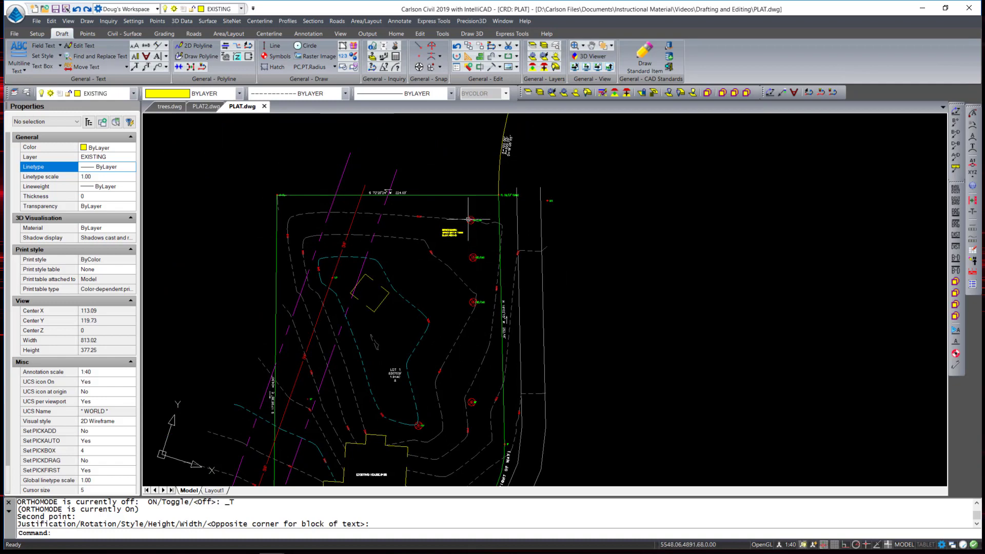
pyautogui.scroll(3, 468, 223)
pyautogui.moveTo(454, 293); pyautogui.dragTo(447, 328, button='middle')
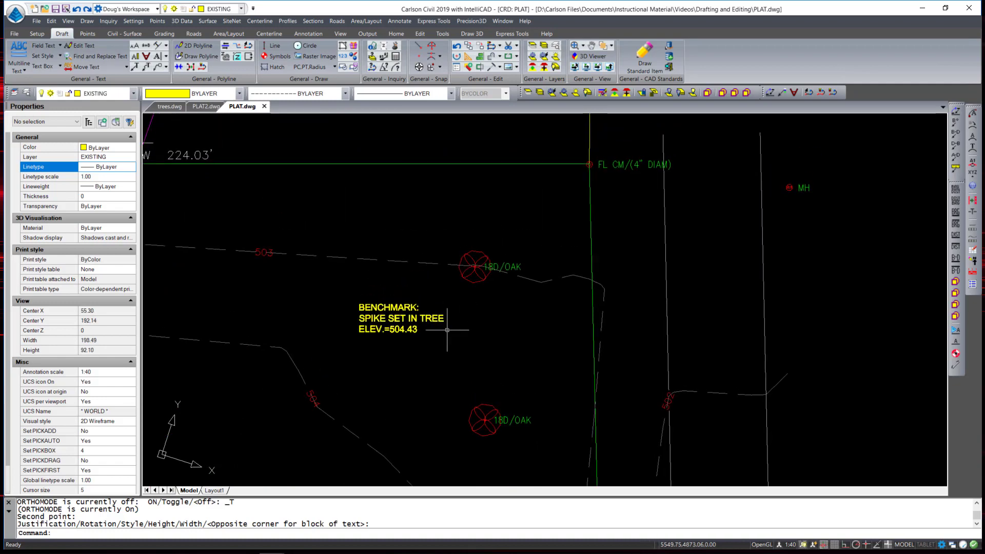
pyautogui.scroll(1, 448, 329)
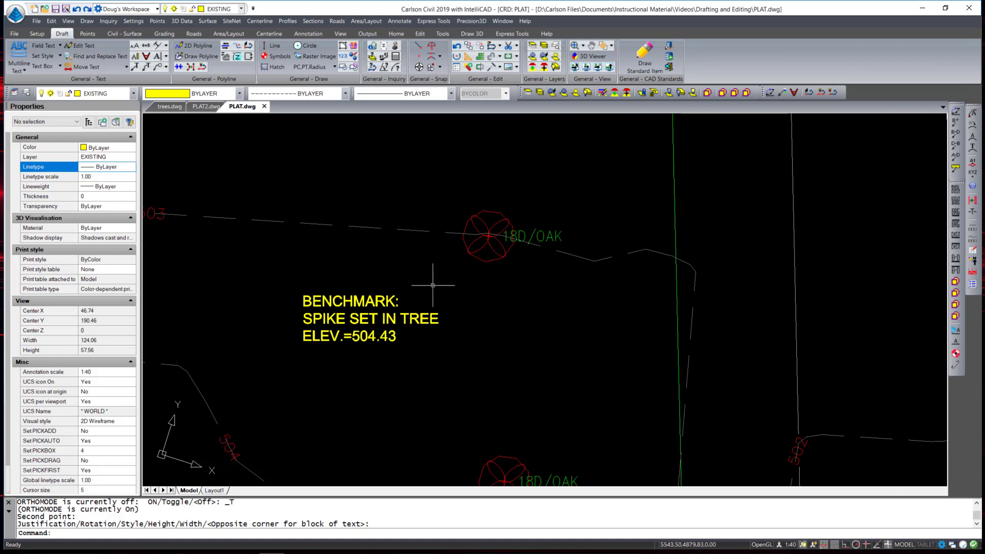
pyautogui.scroll(-2, 339, 378)
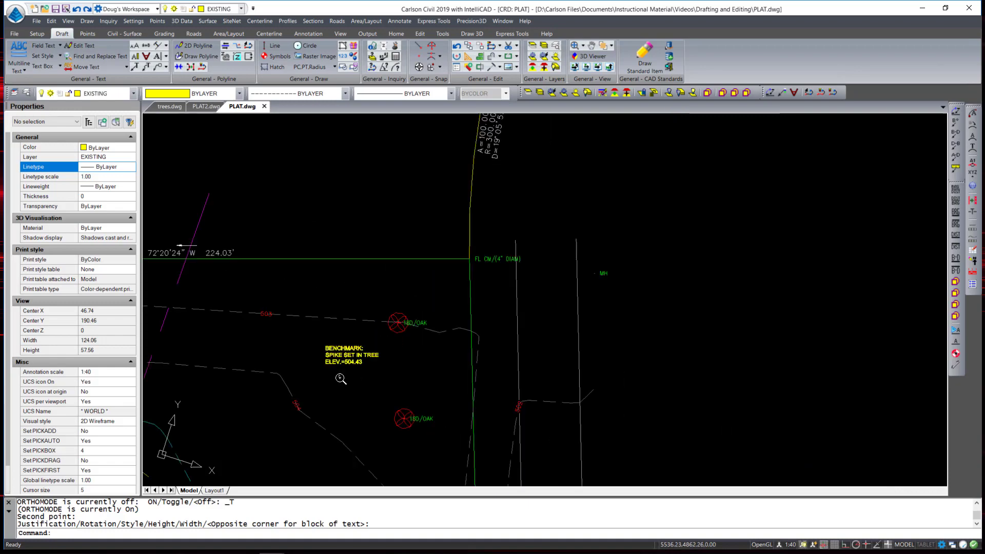
pyautogui.scroll(1, 336, 359)
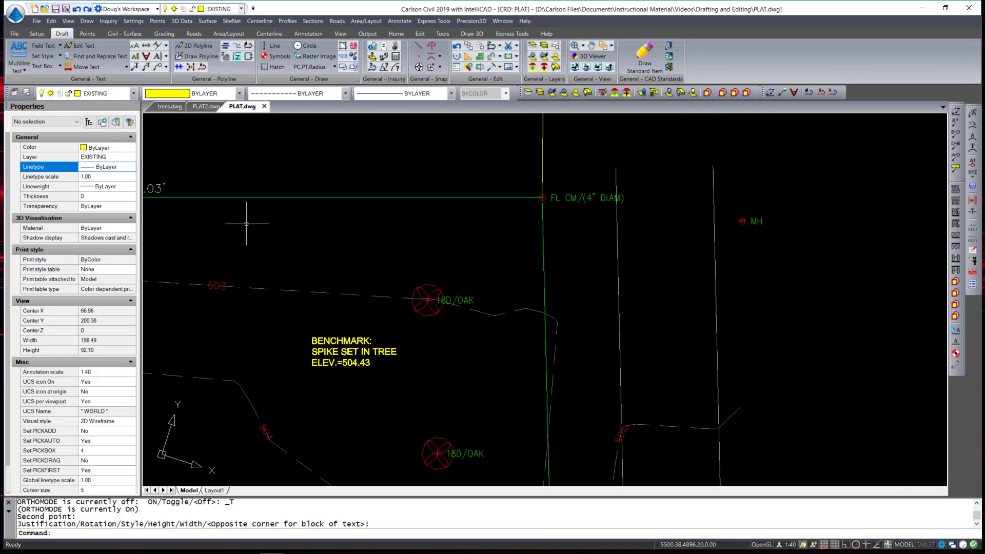
# Draw a Text Box around the benchmark note by picking two enclosing corners.
pyautogui.click(87, 22)
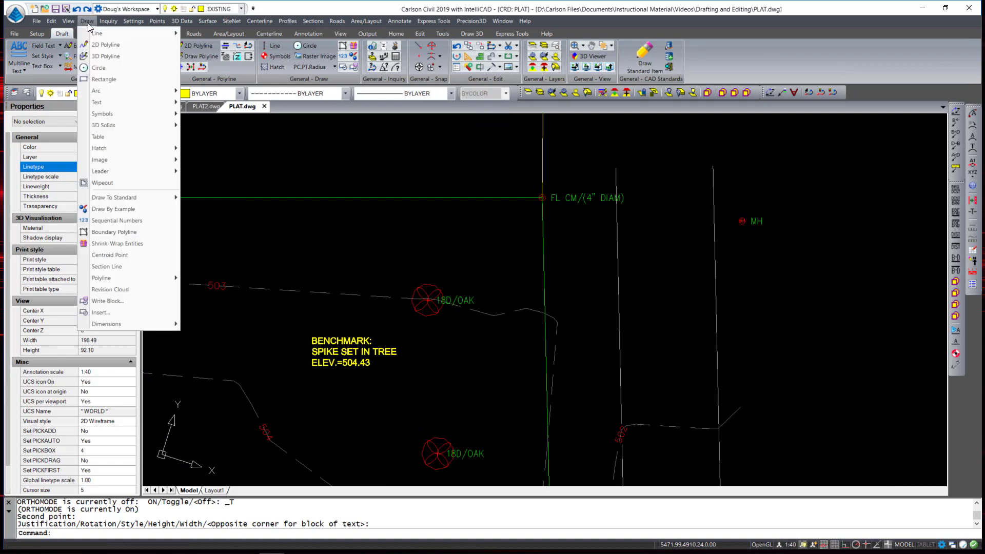
pyautogui.moveTo(113, 109)
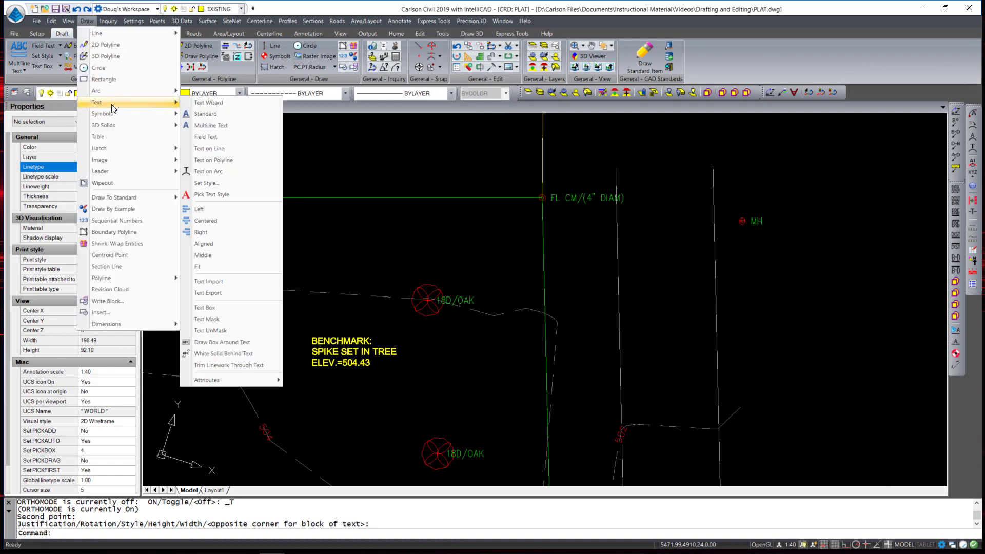
pyautogui.click(218, 309)
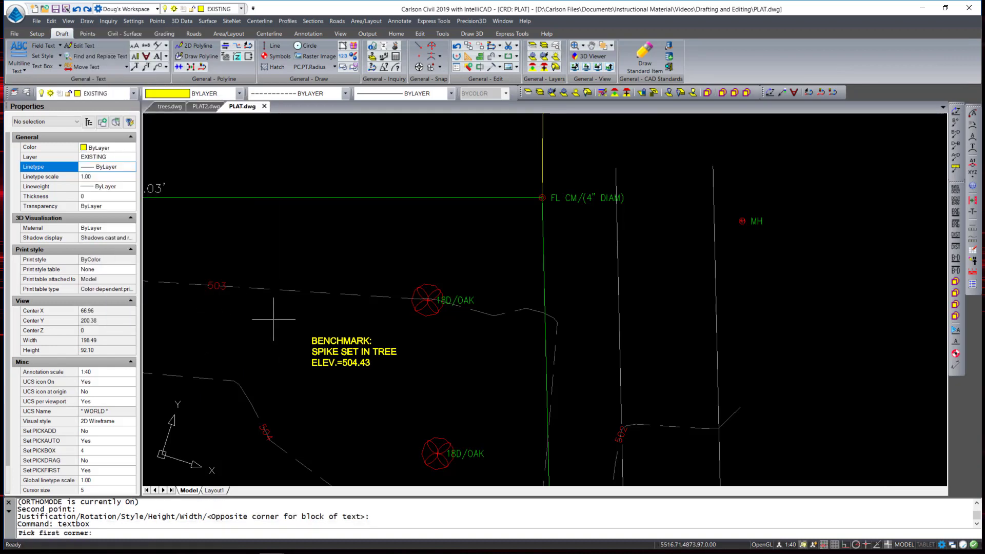
pyautogui.click(307, 368)
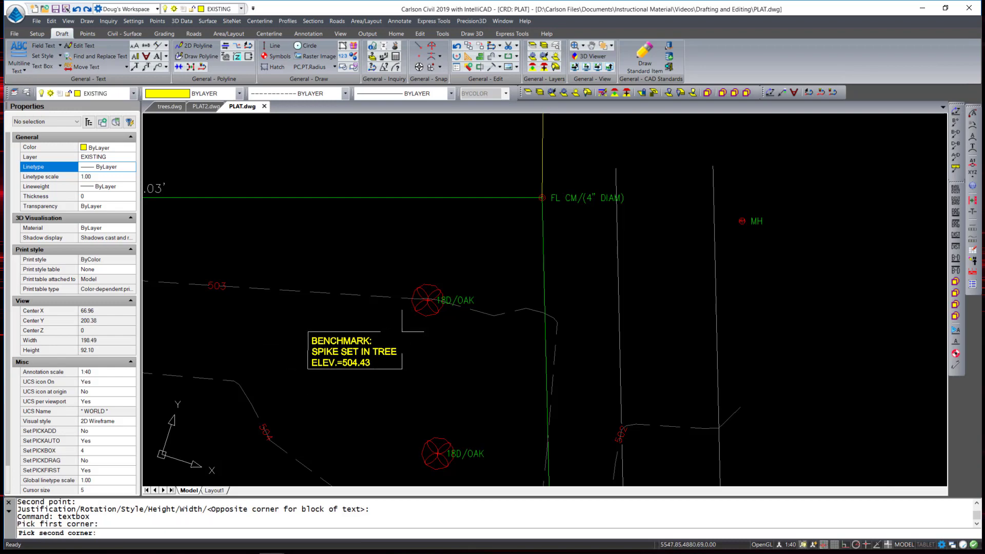
pyautogui.click(405, 332)
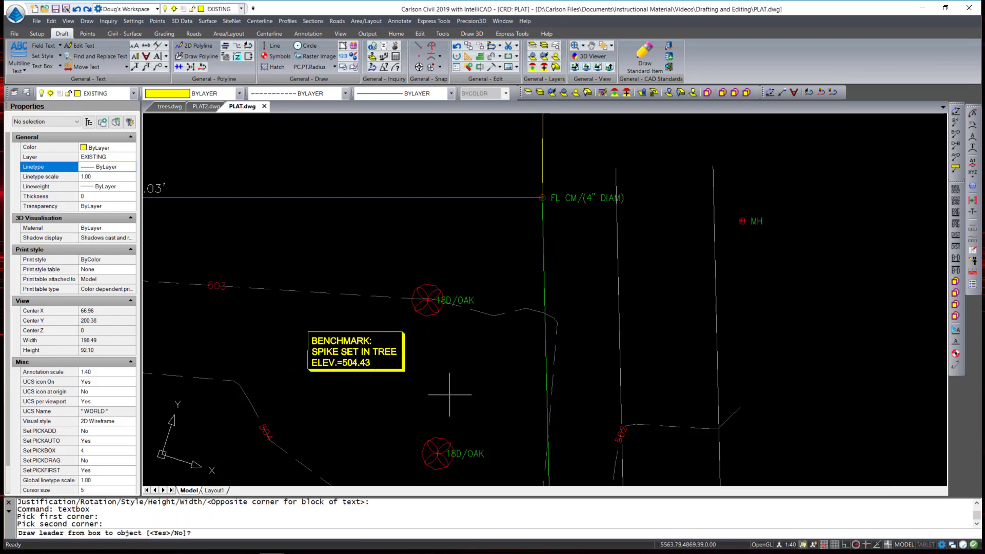
# Add a leader from the box corner pointing to the oak tree.
pyautogui.scroll(2, 401, 388)
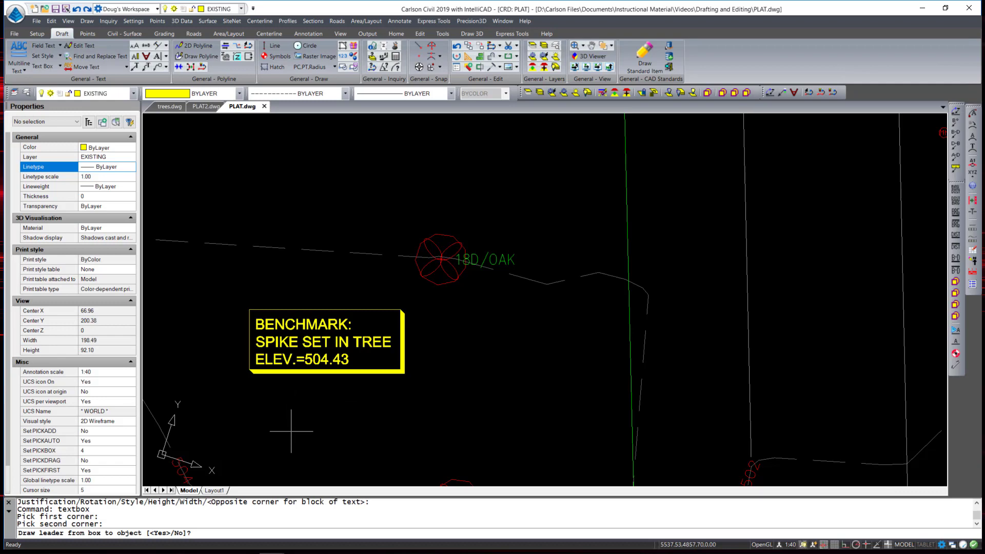
pyautogui.write('Y')
pyautogui.press('Return')
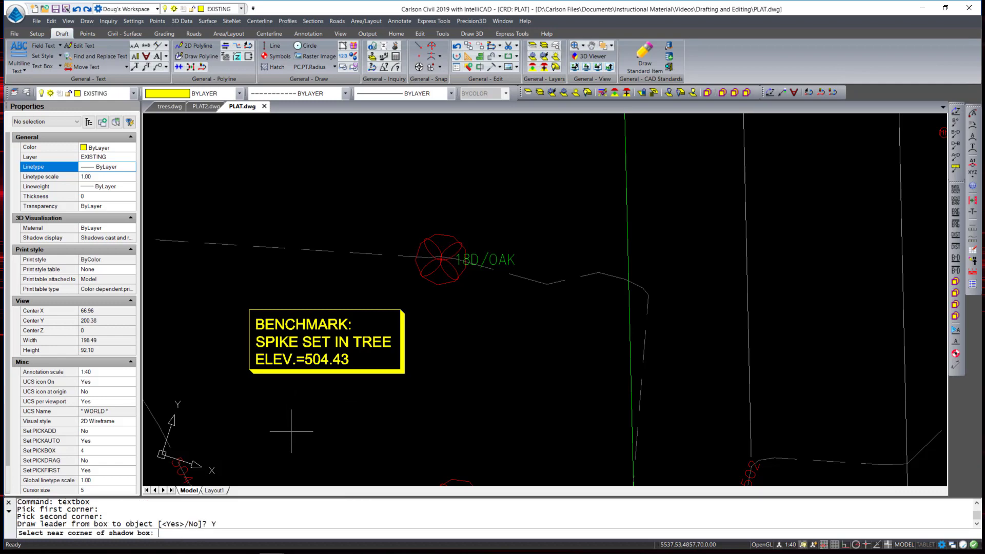
pyautogui.click(404, 326)
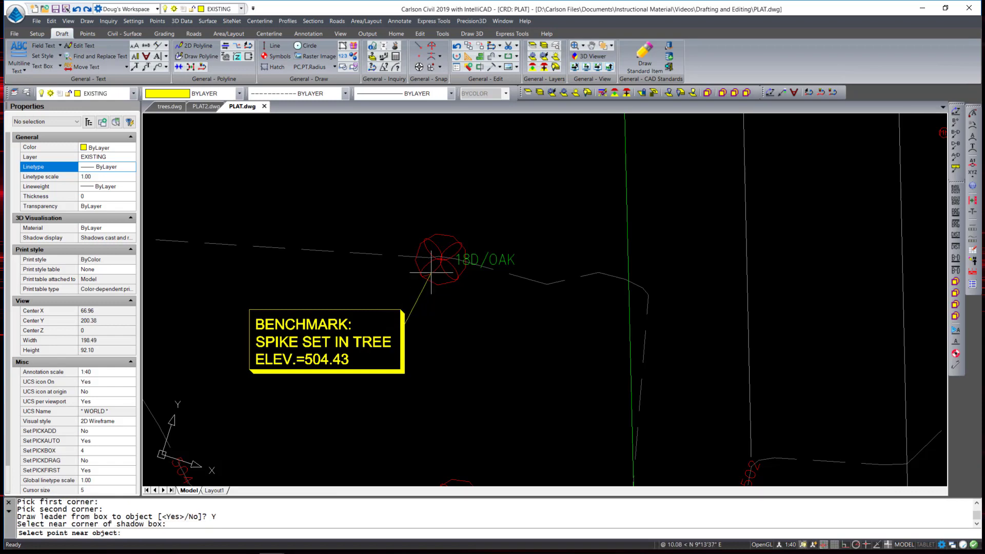
pyautogui.click(440, 259)
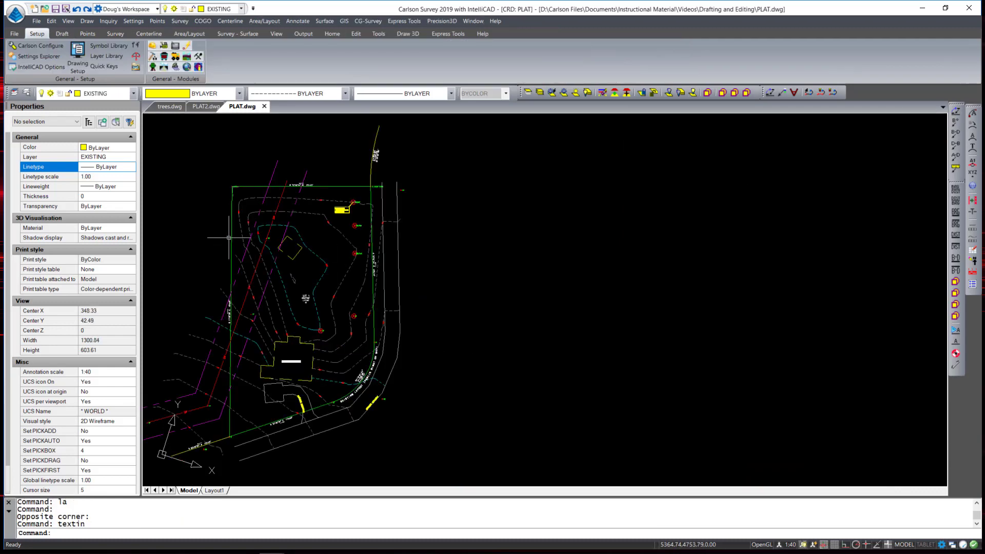
# Bring up Draw > Text > Text Import and move its dialog toward the screen centre.
pyautogui.click(87, 21)
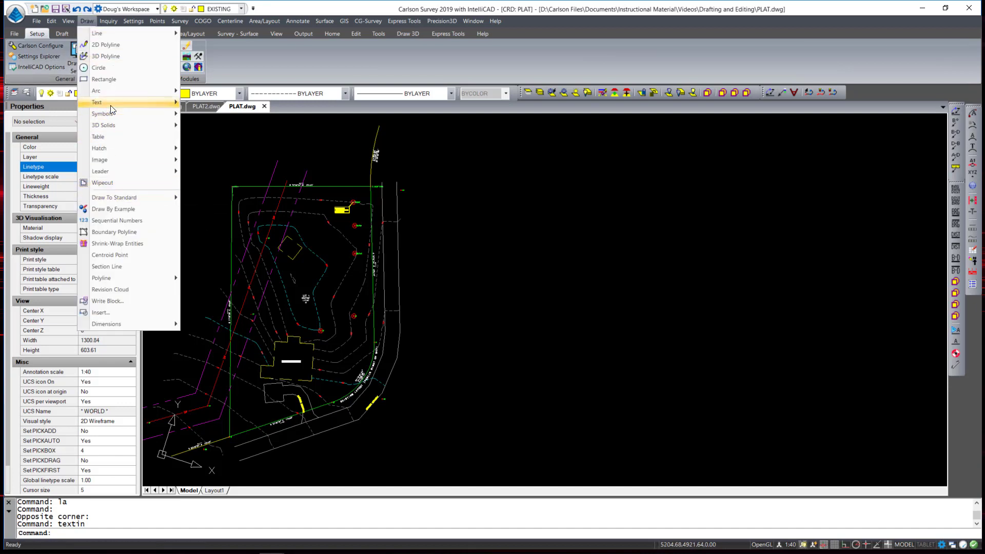
pyautogui.moveTo(111, 109)
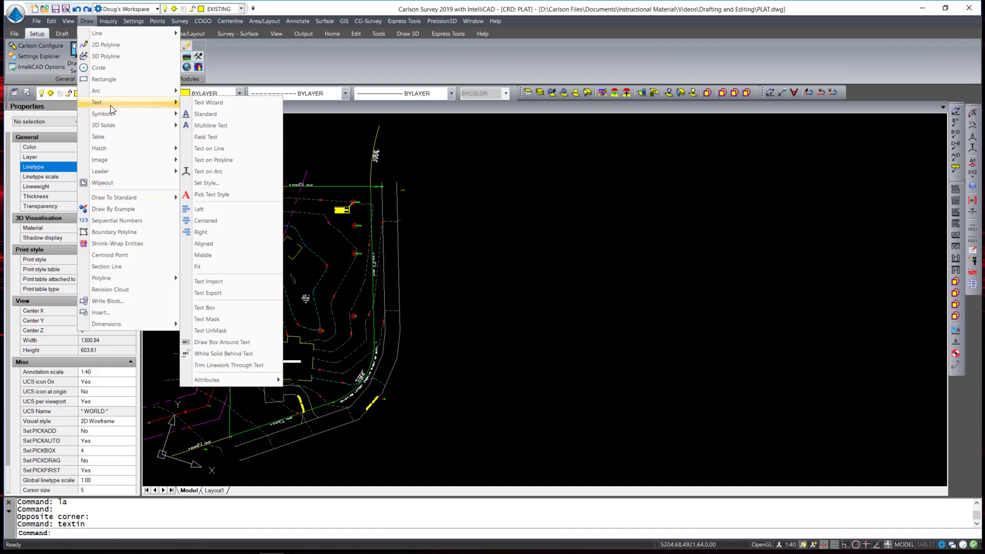
pyautogui.click(218, 283)
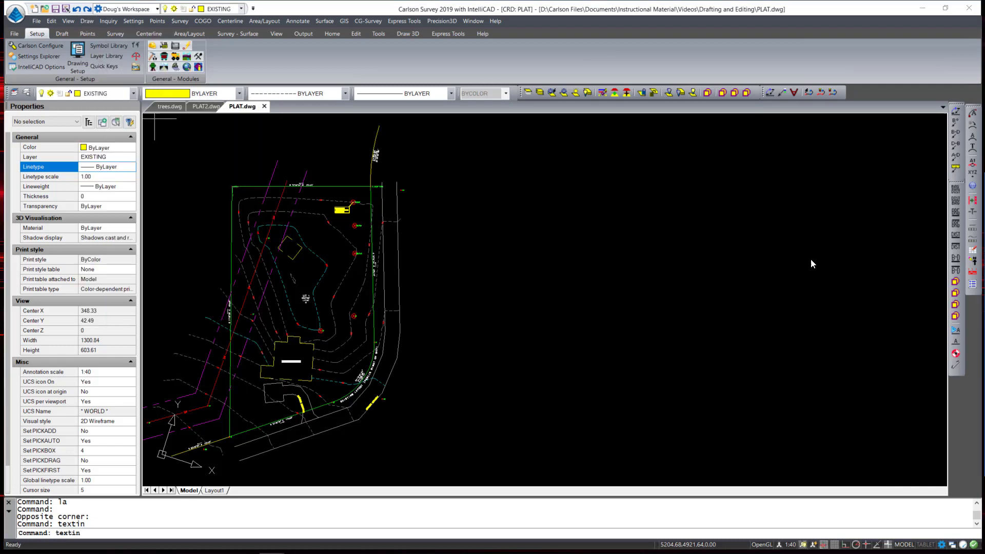
pyautogui.moveTo(977, 159)
pyautogui.mouseDown()
pyautogui.moveTo(673, 140)
pyautogui.moveTo(576, 160)
pyautogui.mouseUp()
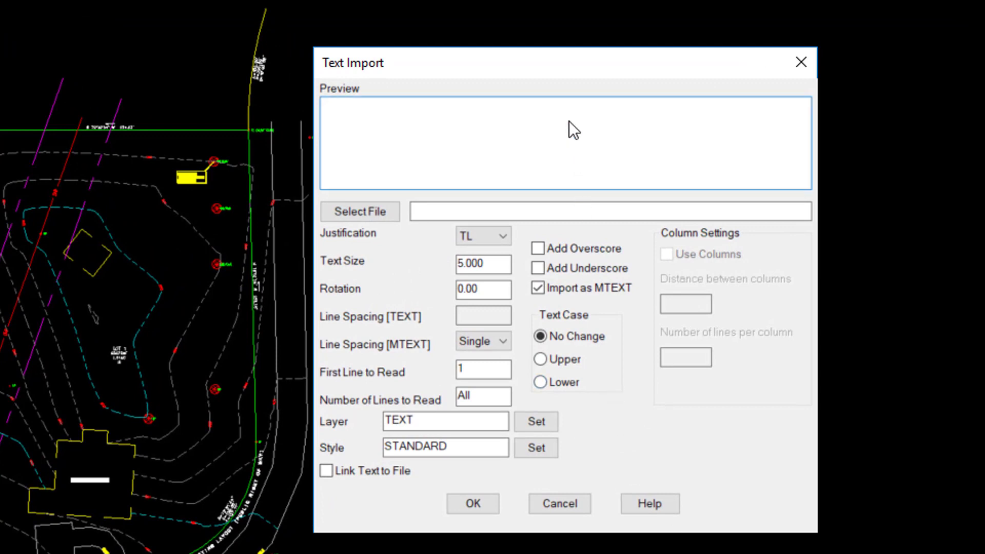
pyautogui.moveTo(562, 67)
pyautogui.mouseDown()
pyautogui.moveTo(632, 61)
pyautogui.moveTo(622, 37)
pyautogui.mouseUp()
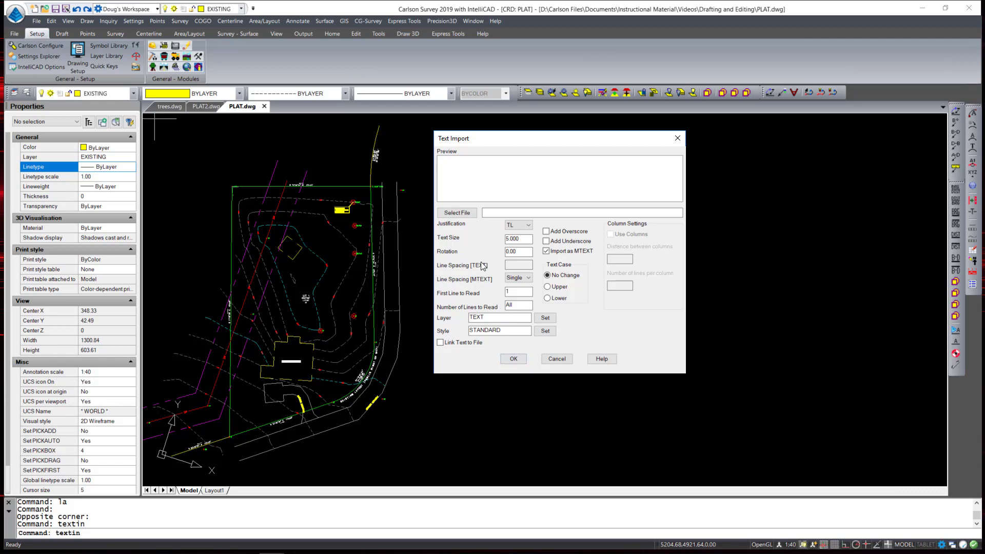
# Load PLAT-No Date Time.txt as the file to import.
pyautogui.click(463, 215)
pyautogui.click(670, 188)
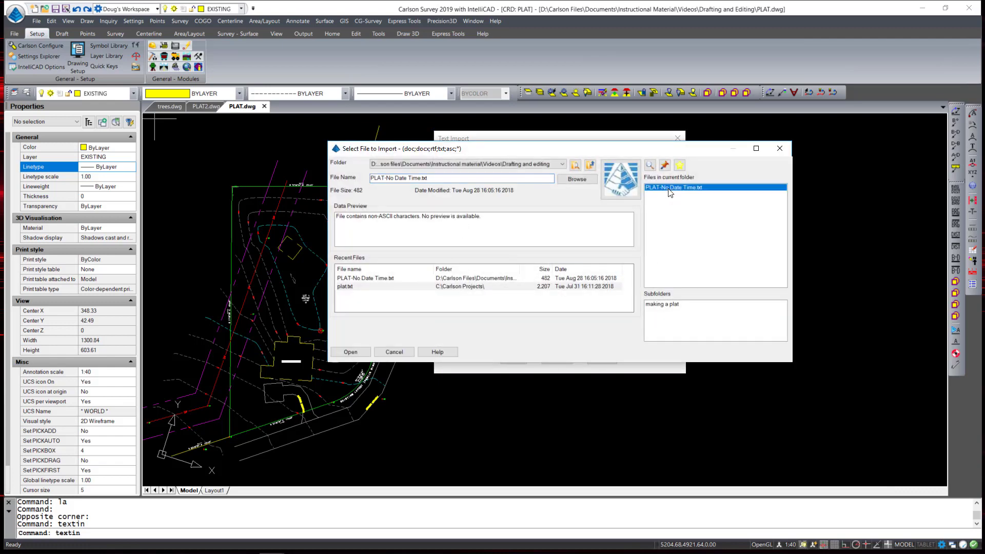
pyautogui.click(359, 354)
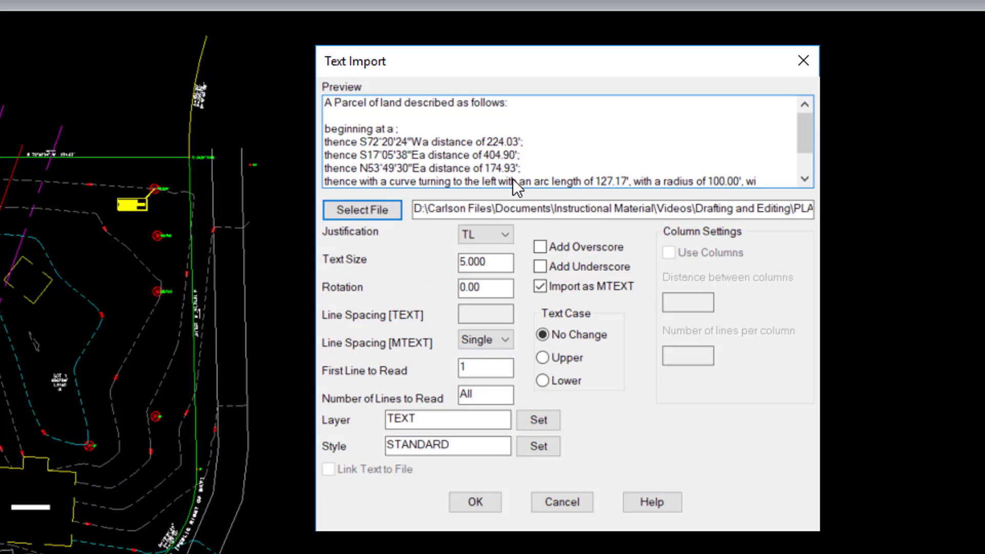
pyautogui.moveTo(796, 145); pyautogui.dragTo(790, 118)
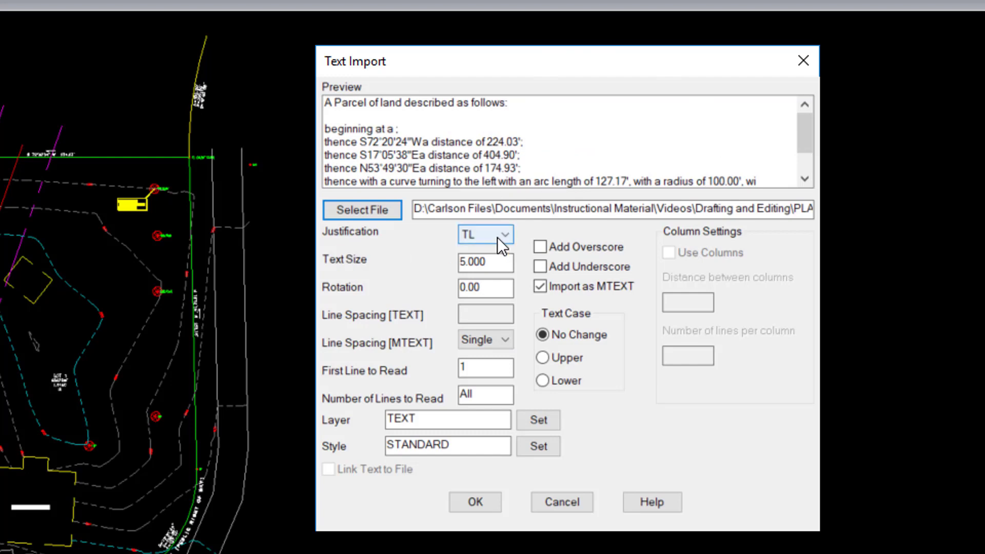
# Set text size 2, keep single line spacing, and make the text upper case.
pyautogui.doubleClick(497, 264)
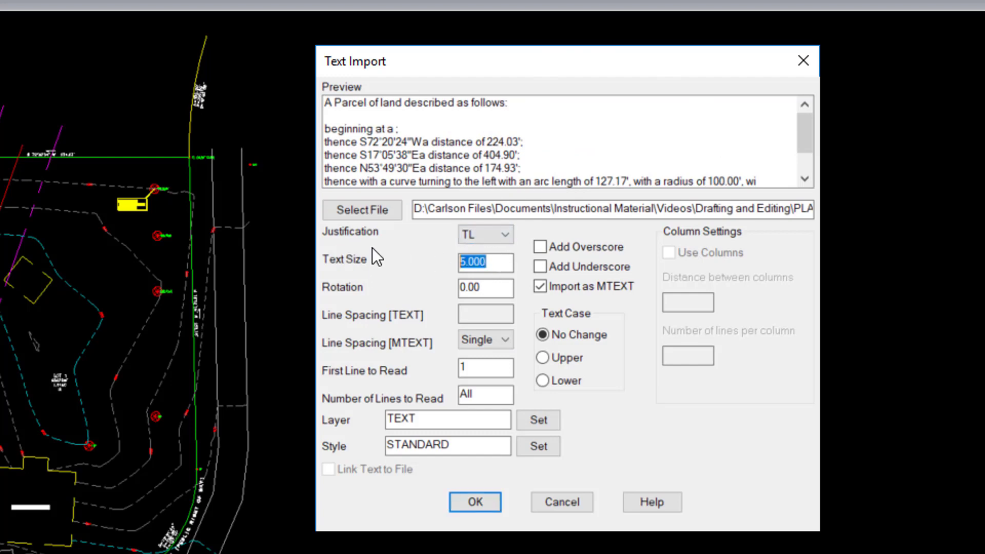
pyautogui.write('2')
pyautogui.click(500, 291)
pyautogui.click(505, 346)
pyautogui.click(506, 345)
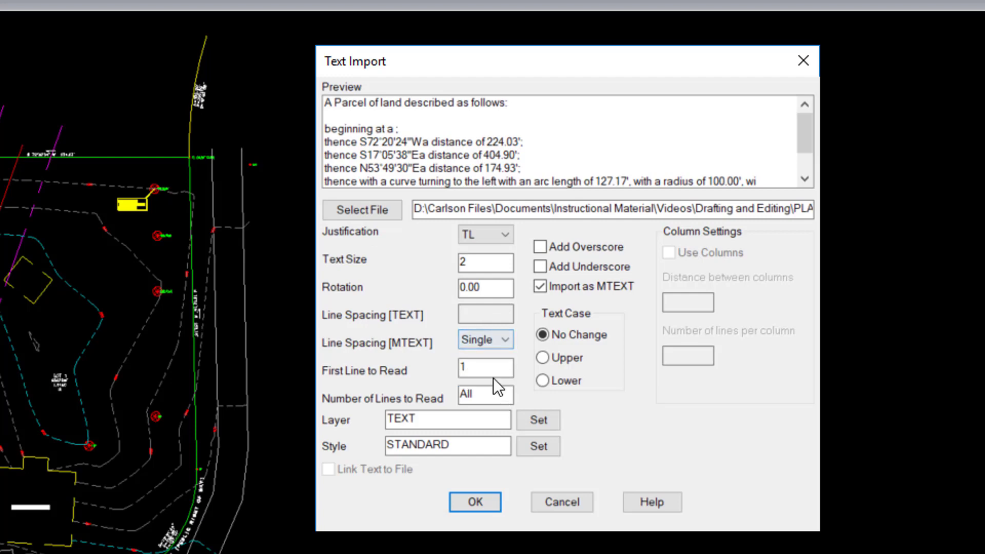
pyautogui.click(494, 369)
pyautogui.click(423, 420)
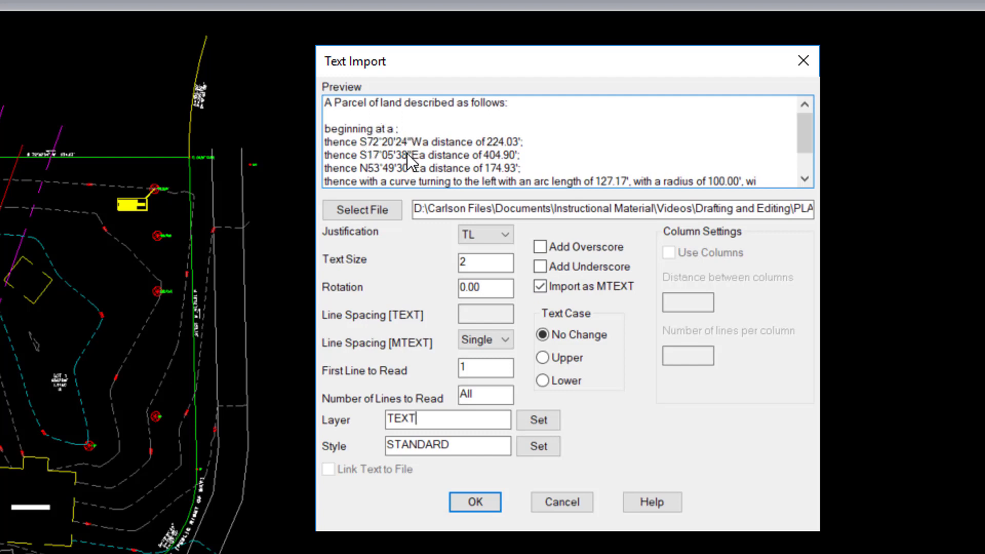
pyautogui.click(544, 357)
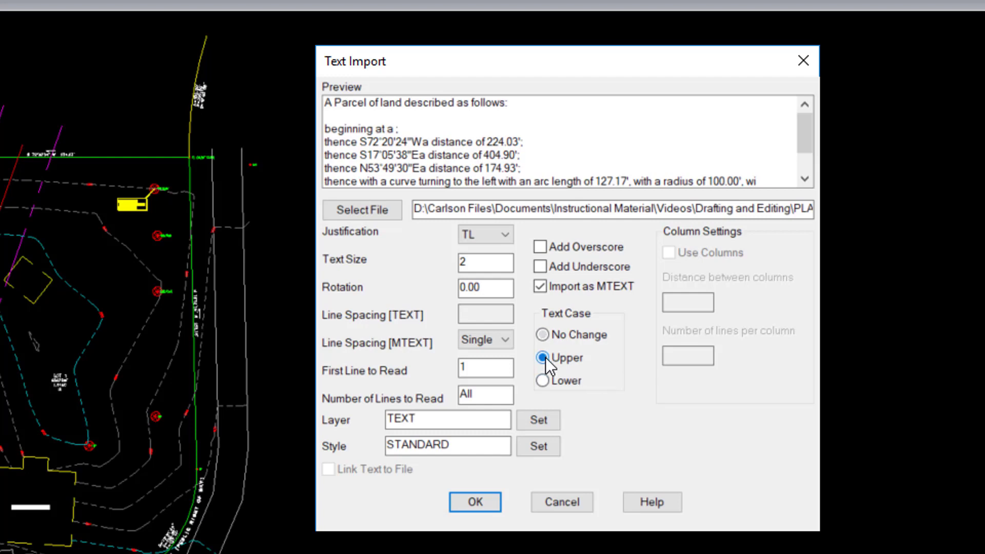
# Accept the import settings and pick the MTEXT box's first corner right of the plat.
pyautogui.click(477, 503)
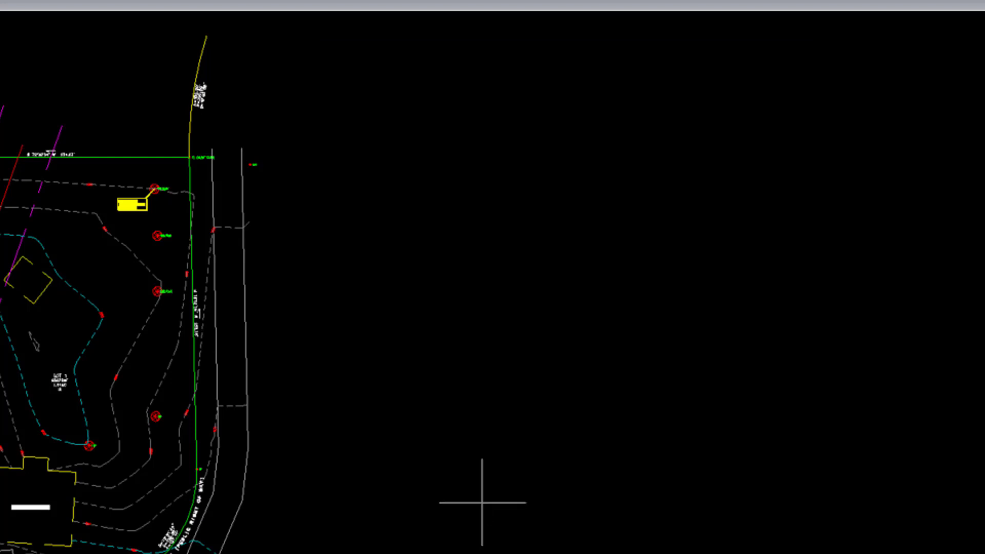
pyautogui.click(405, 256)
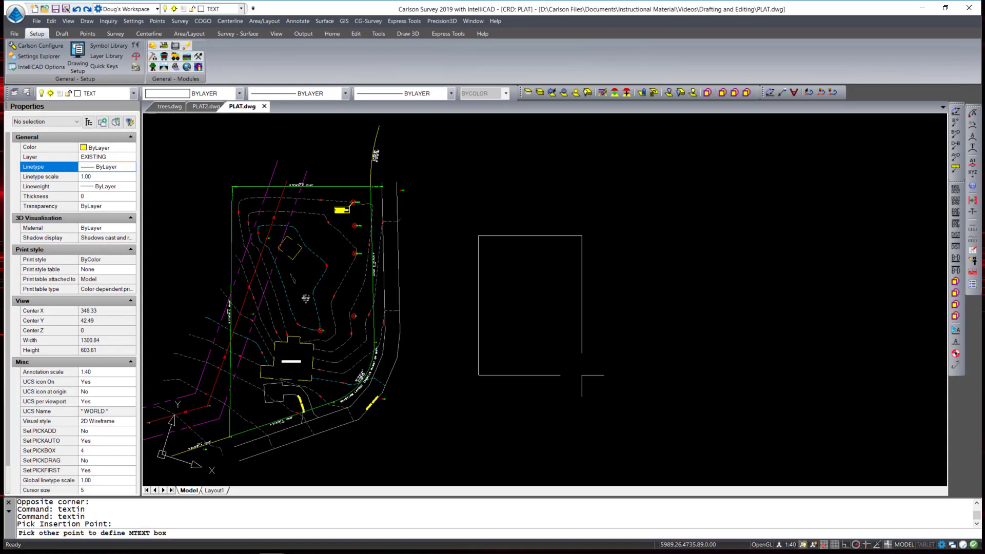